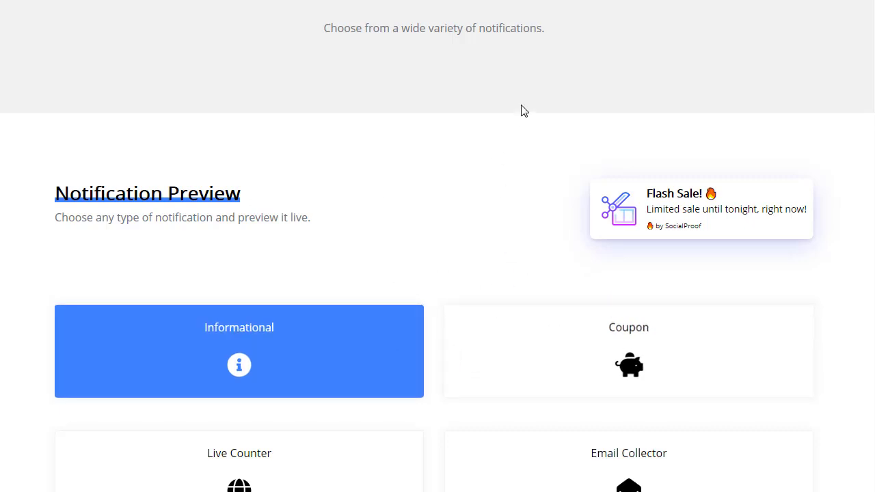
# Step: Preview the Coupon, Live Counter and Email Collector notification types in the live notification preview
pyautogui.moveTo(553, 36); pyautogui.dragTo(326, 25)
pyautogui.click(410, 67)
pyautogui.click(620, 344)
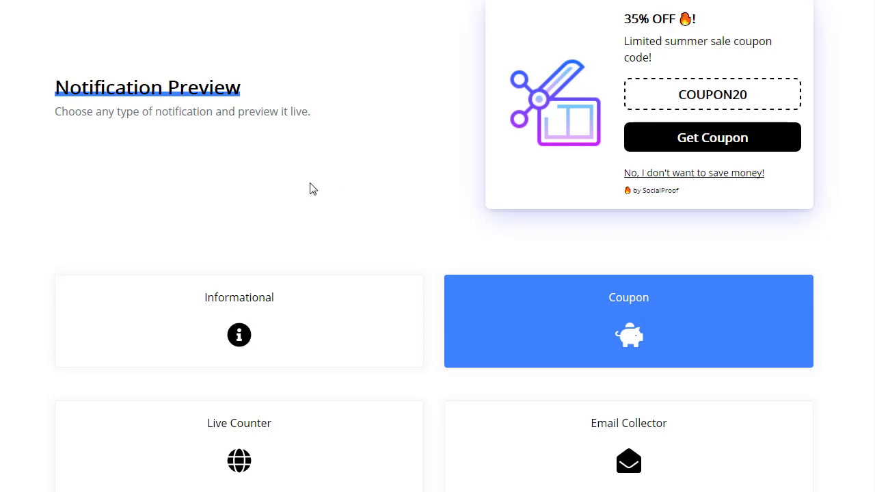
pyautogui.scroll(-2, 310, 189)
pyautogui.click(255, 328)
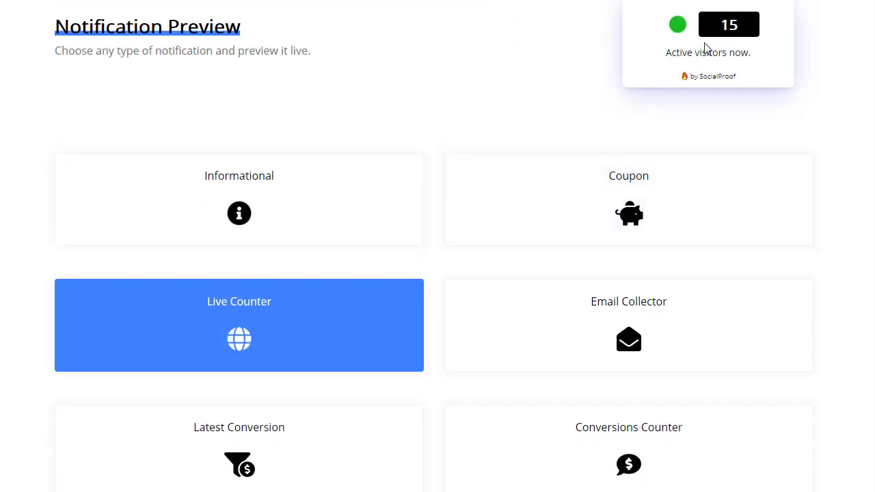
pyautogui.click(627, 337)
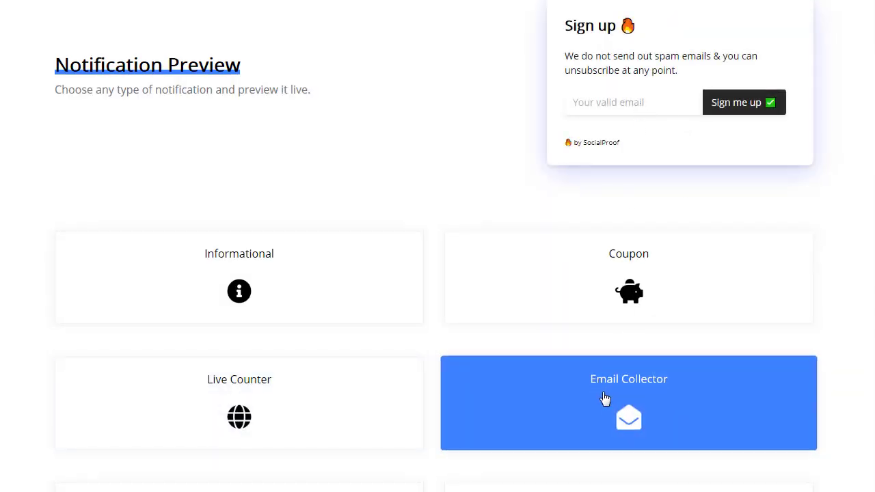
# Step: Preview the Latest Conversion, Conversions Counter and Video notification types
pyautogui.scroll(-3, 423, 246)
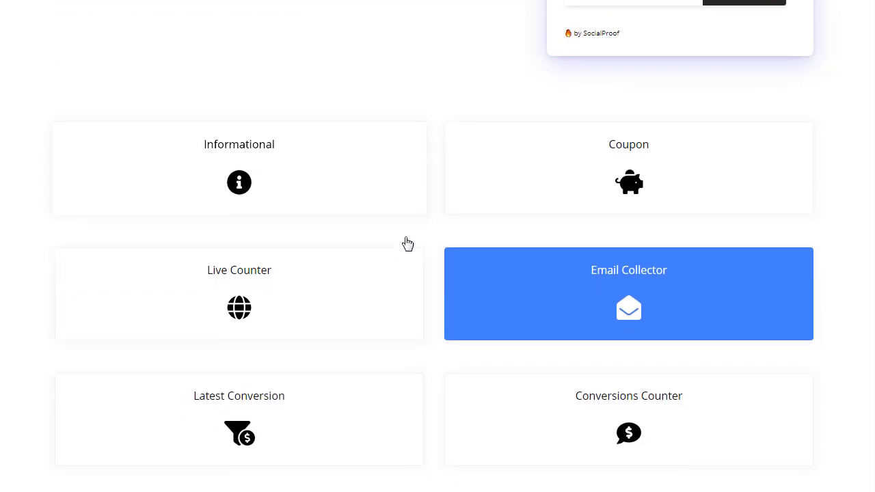
pyautogui.click(246, 309)
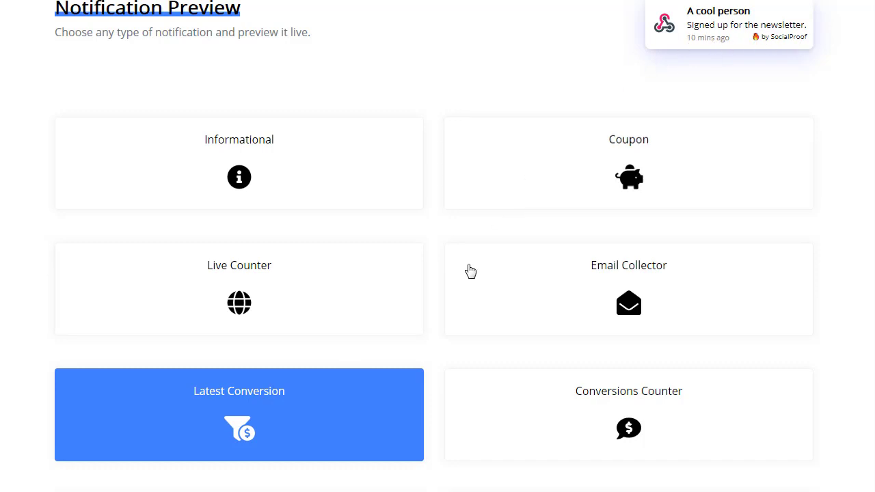
pyautogui.click(623, 408)
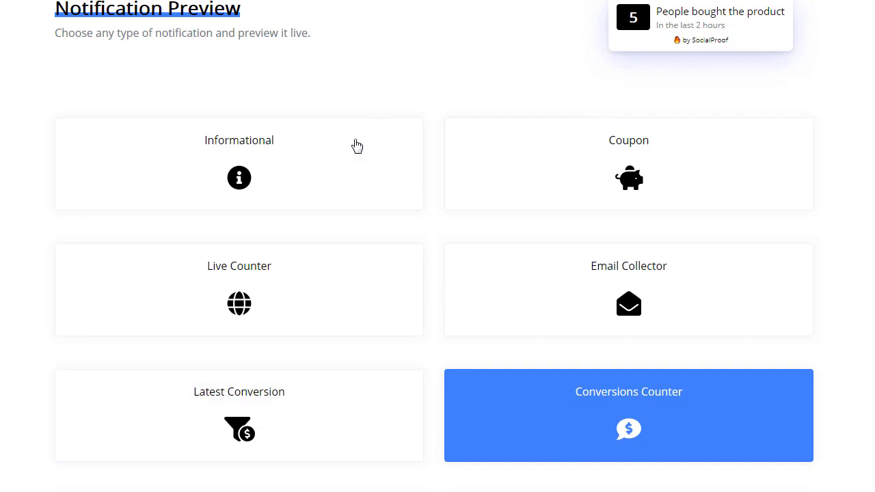
pyautogui.scroll(-3, 355, 149)
pyautogui.click(266, 304)
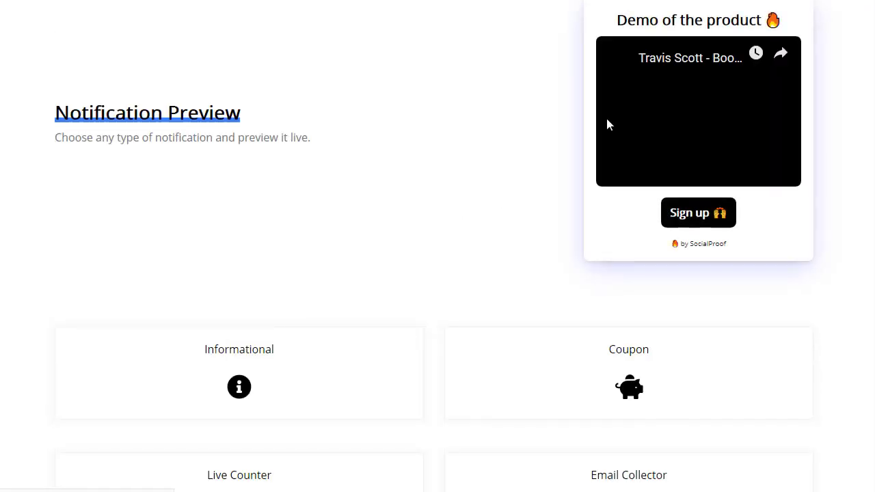
# Step: Preview the Social Share and Random Review notification types
pyautogui.scroll(-2, 458, 236)
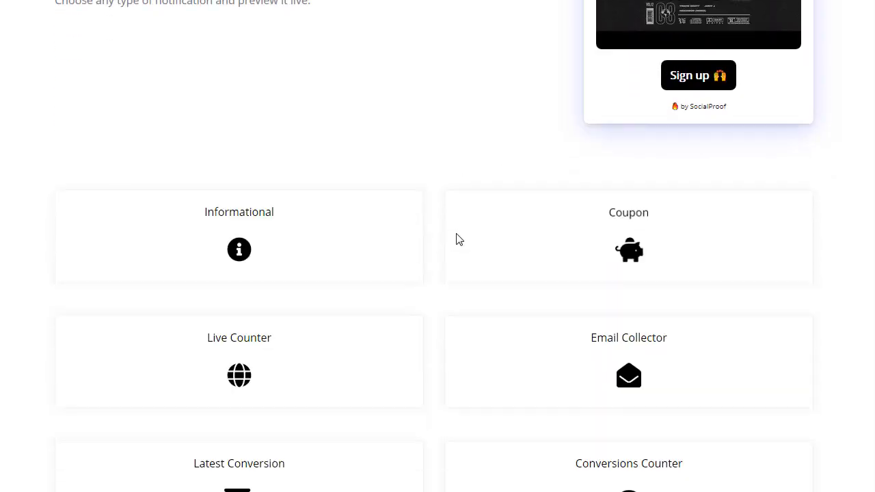
pyautogui.scroll(-4, 460, 240)
pyautogui.click(615, 335)
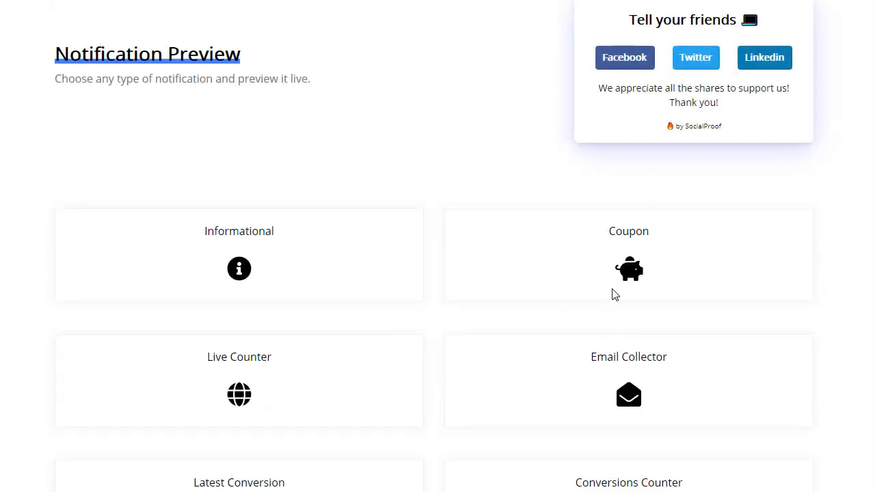
pyautogui.scroll(-5, 461, 190)
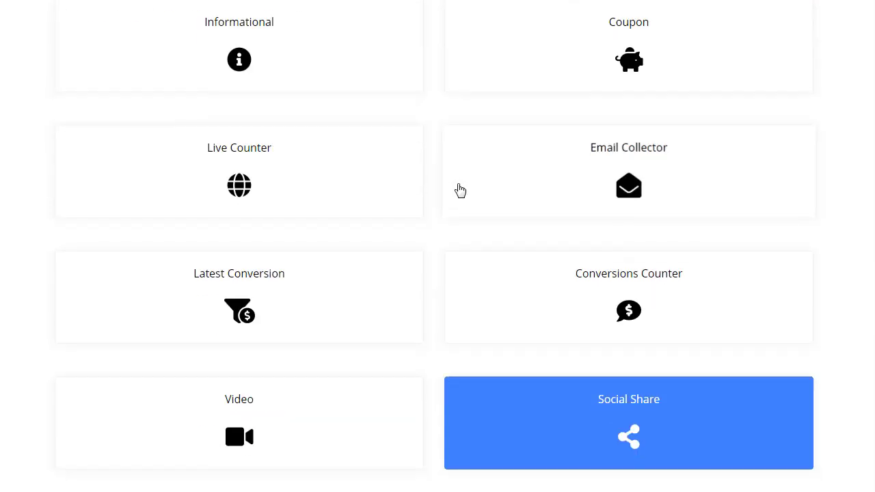
pyautogui.click(291, 391)
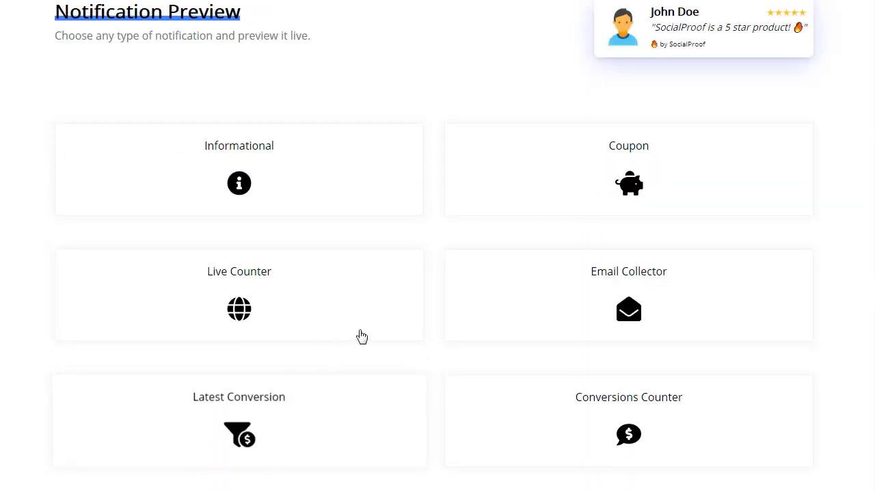
# Step: Preview the Emoji Feedback and Cookie Notification types
pyautogui.scroll(-2, 568, 253)
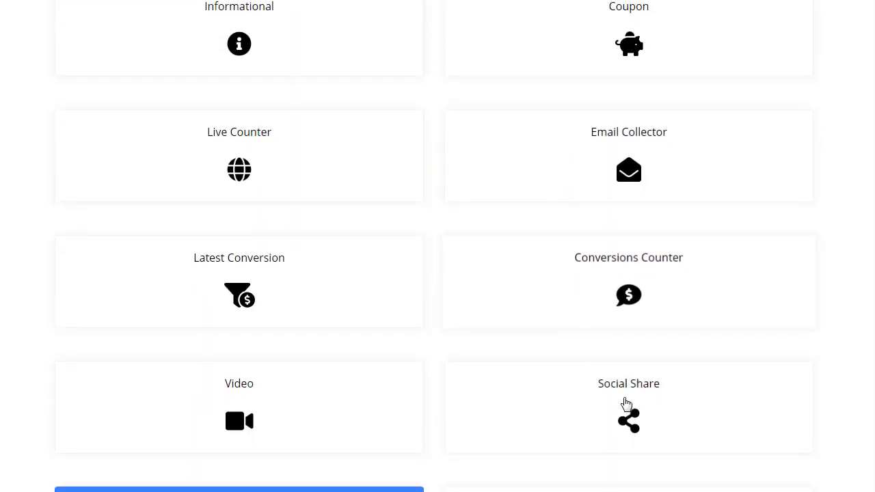
pyautogui.scroll(-4, 426, 308)
pyautogui.click(597, 229)
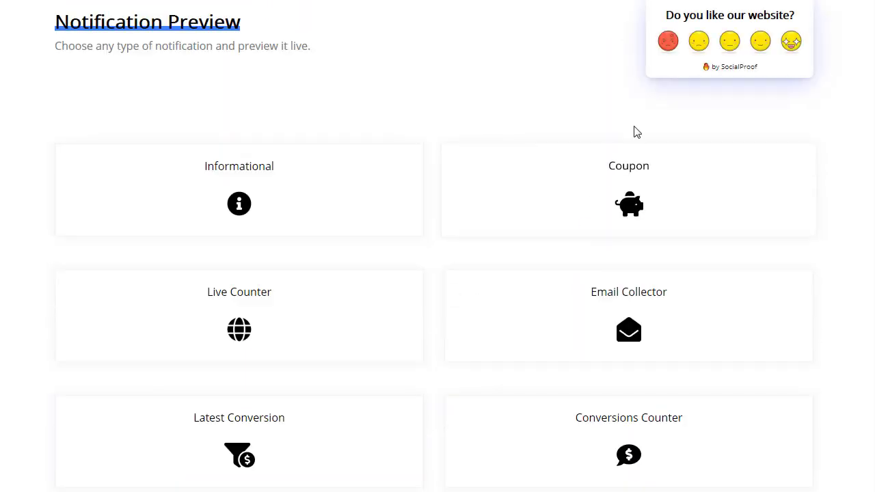
pyautogui.scroll(-6, 430, 166)
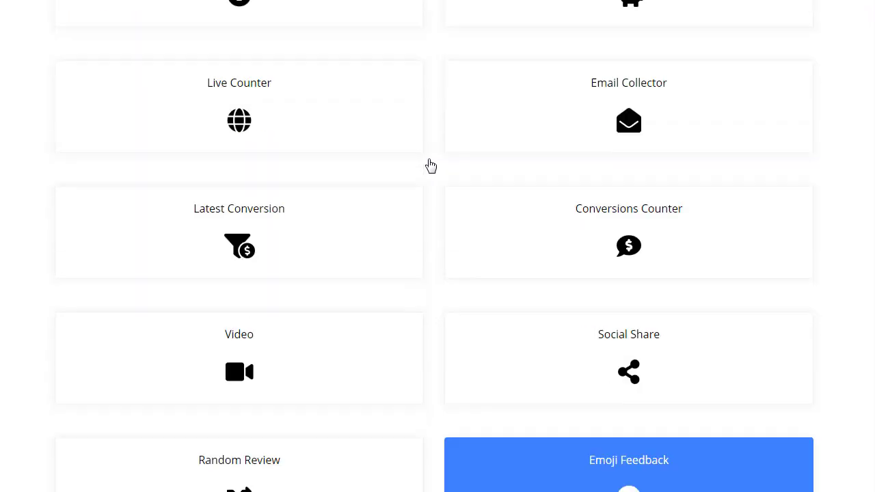
pyautogui.click(307, 391)
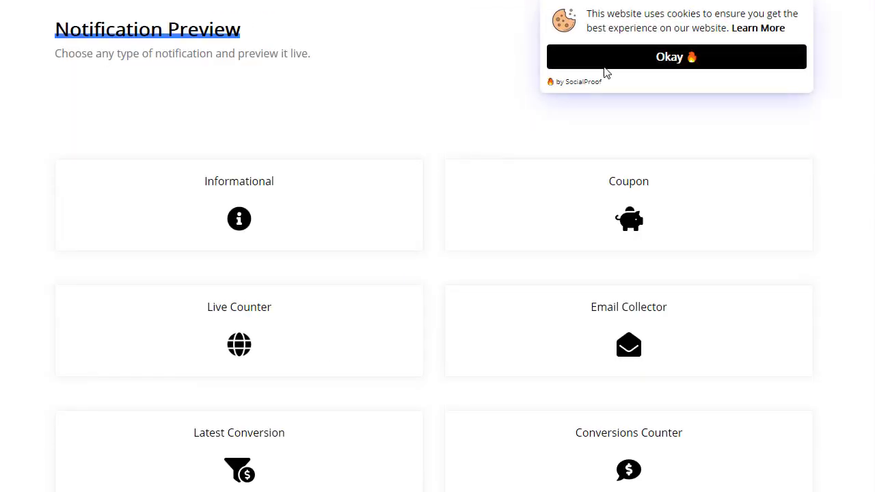
# Step: Preview the Score Feedback, Request Collector and Countdown Collector notification types
pyautogui.scroll(-10, 451, 179)
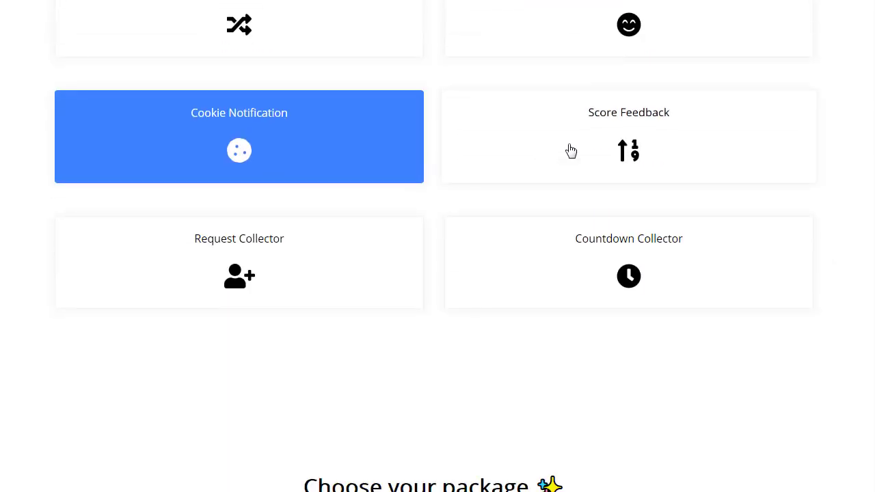
pyautogui.click(570, 150)
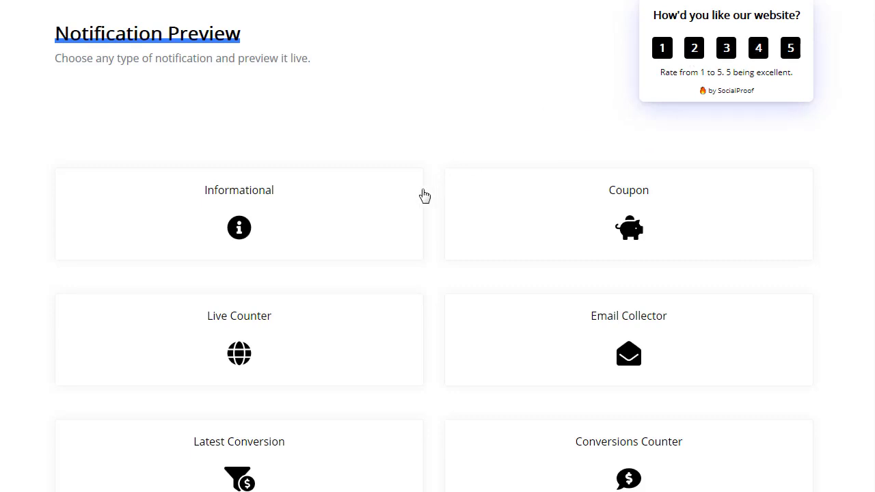
pyautogui.scroll(-9, 423, 197)
pyautogui.click(326, 267)
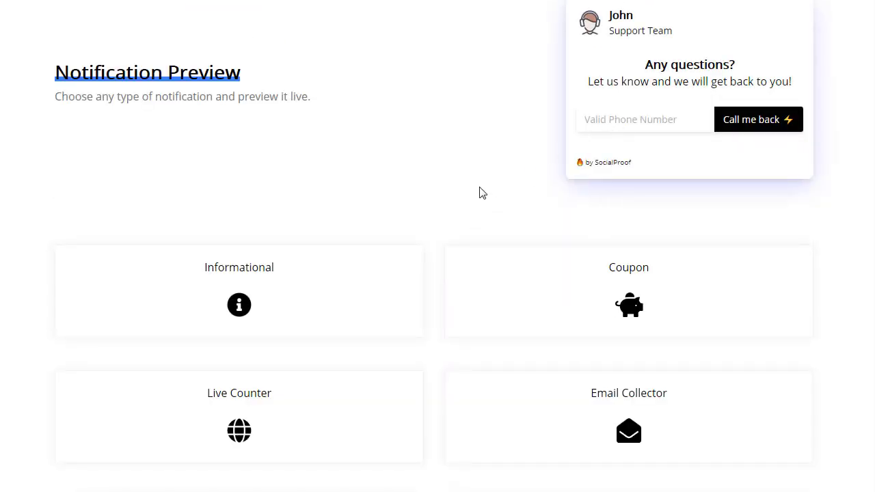
pyautogui.scroll(-10, 527, 220)
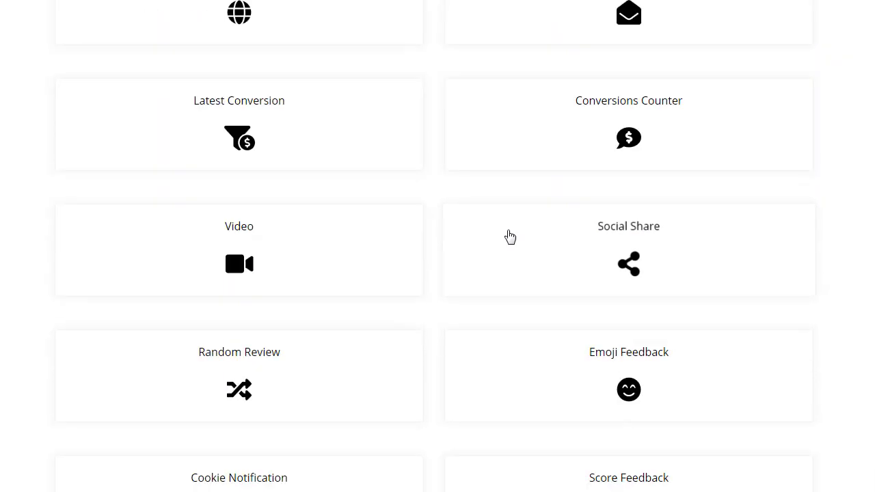
pyautogui.click(608, 265)
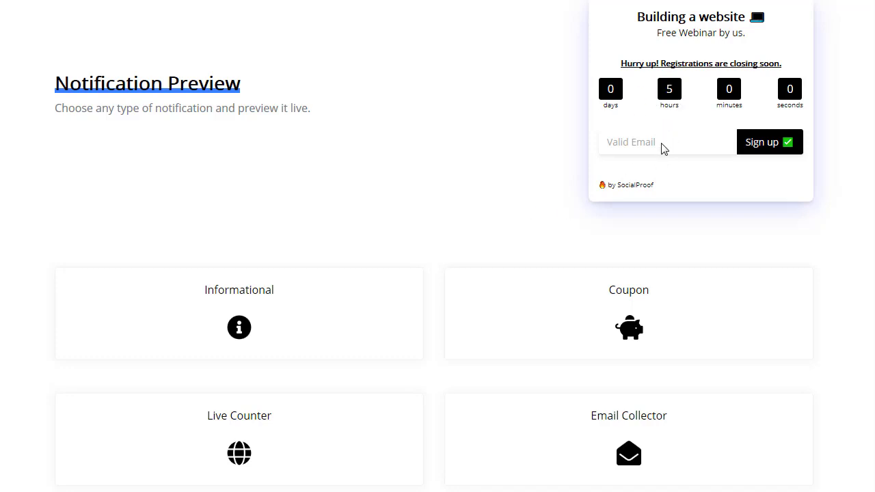
# Step: Log in to the Social Proof Notify account with the prefilled credentials
pyautogui.scroll(-5, 498, 206)
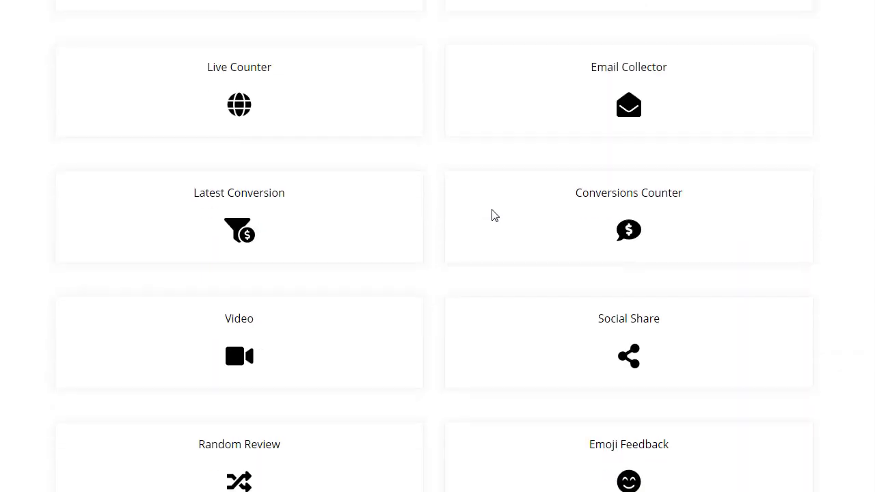
pyautogui.scroll(7, 492, 215)
pyautogui.scroll(2, 493, 215)
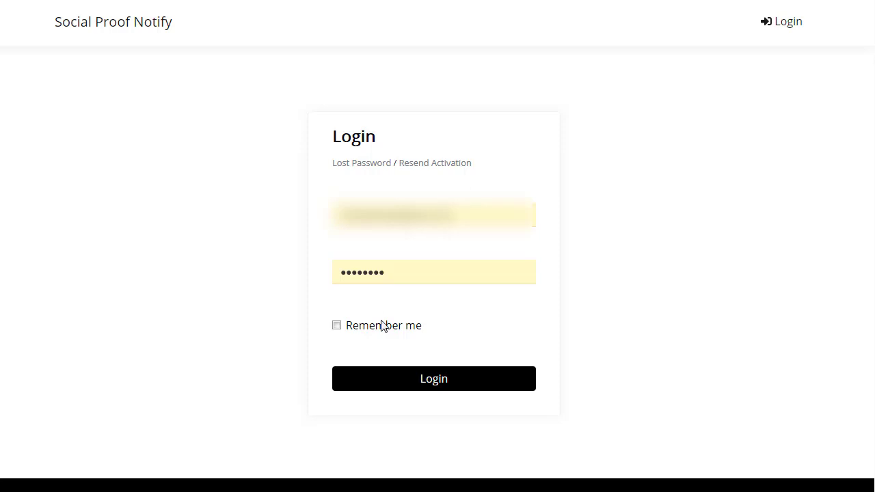
pyautogui.click(416, 381)
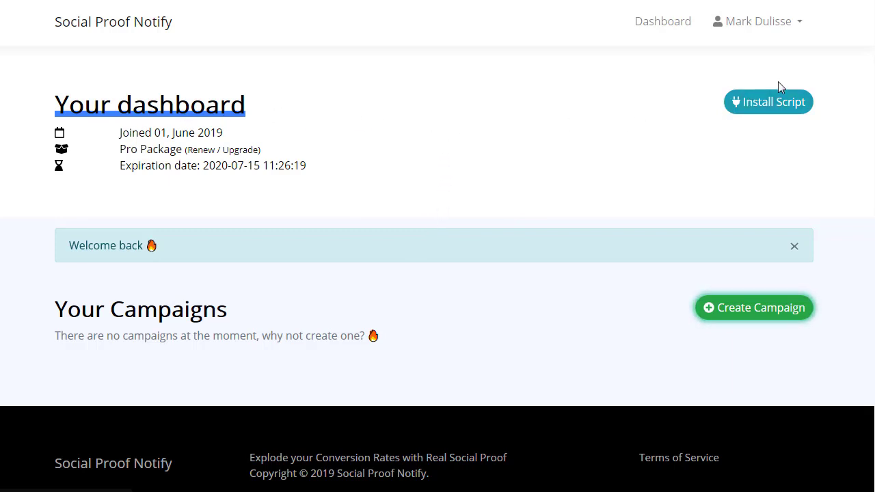
# Step: Open the Install Script page for the account from the dashboard
pyautogui.click(795, 24)
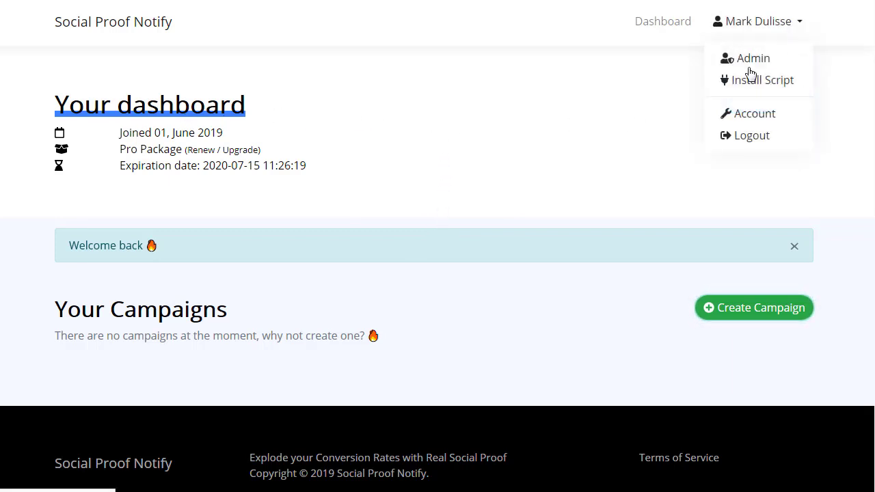
pyautogui.click(658, 99)
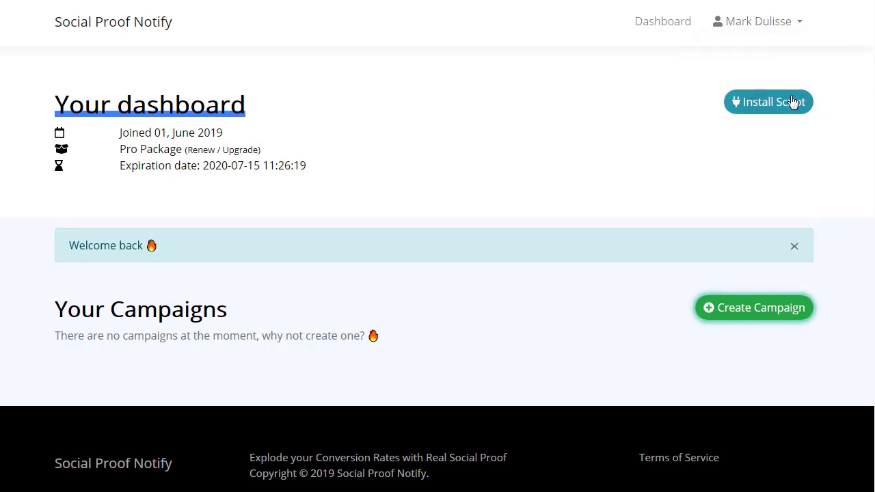
pyautogui.click(763, 104)
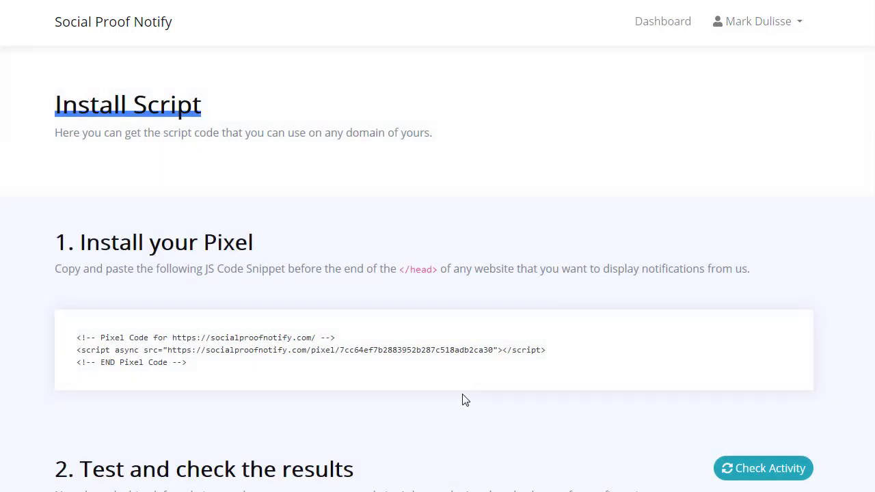
# Step: Highlight the </head> tag in the installation instructions and select the complete pixel code snippet
pyautogui.moveTo(214, 377); pyautogui.dragTo(78, 334)
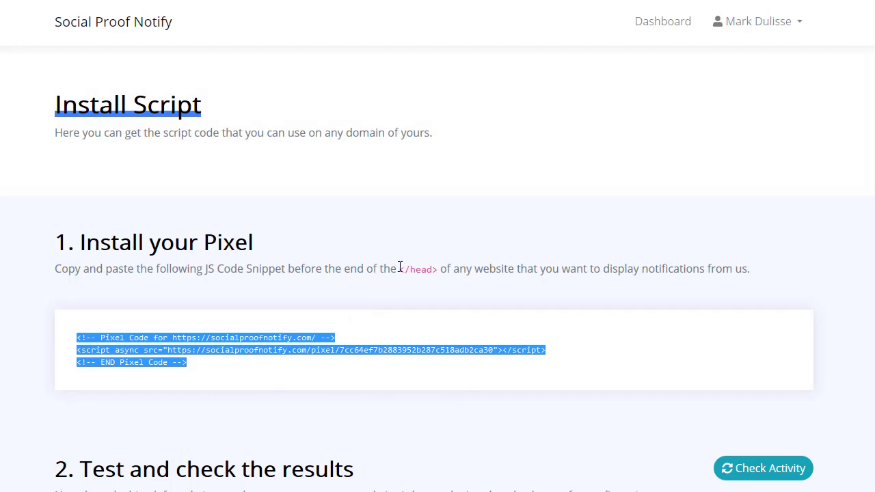
pyautogui.moveTo(400, 268); pyautogui.dragTo(436, 268)
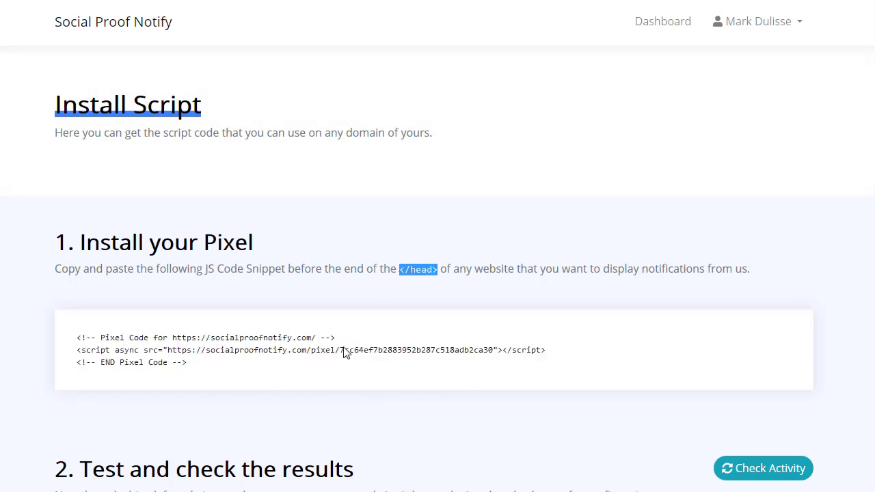
pyautogui.moveTo(215, 372); pyautogui.dragTo(71, 341)
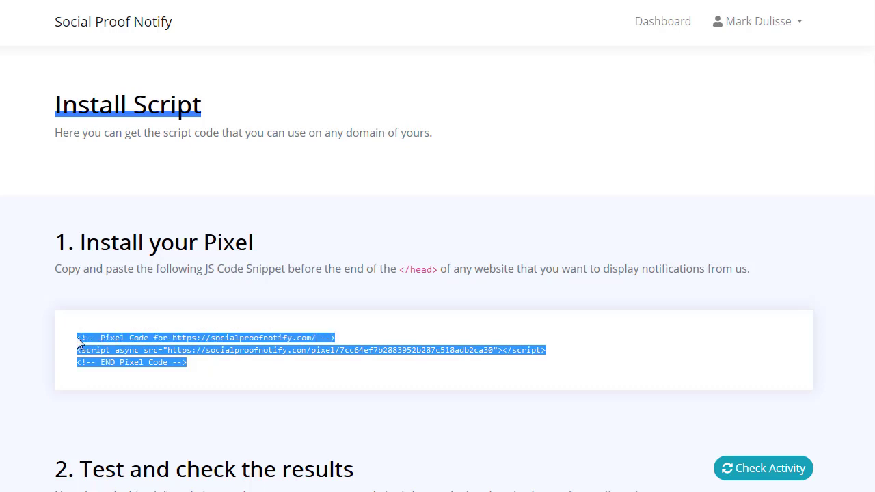
pyautogui.click(211, 364)
pyautogui.moveTo(203, 367); pyautogui.dragTo(80, 337)
pyautogui.click(175, 348)
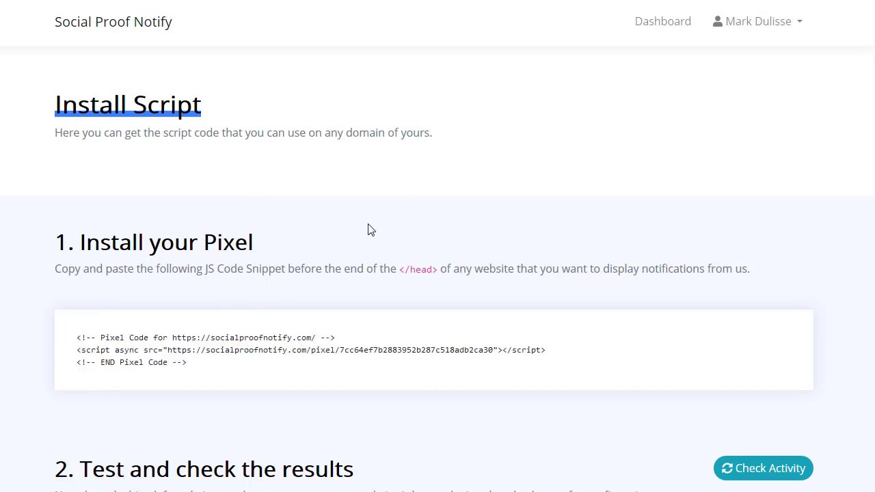
pyautogui.moveTo(203, 367); pyautogui.dragTo(69, 338)
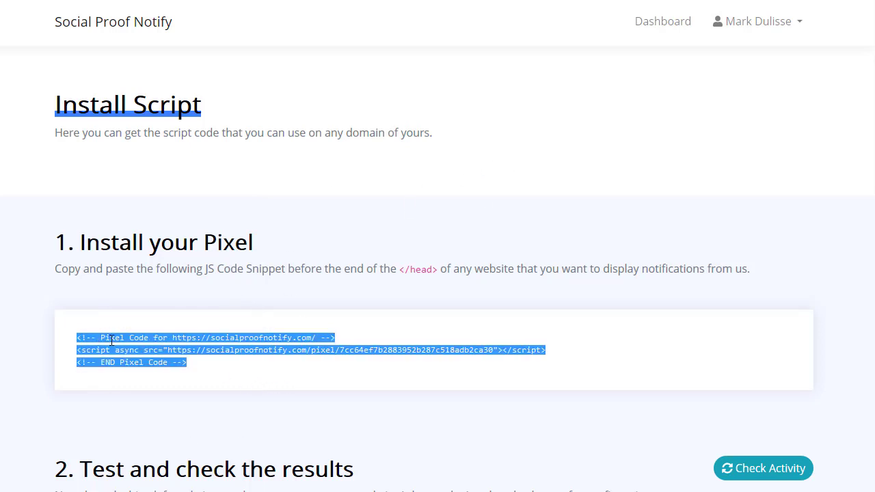
# Step: Start a new campaign from the dashboard and name it Coupon
pyautogui.click(657, 28)
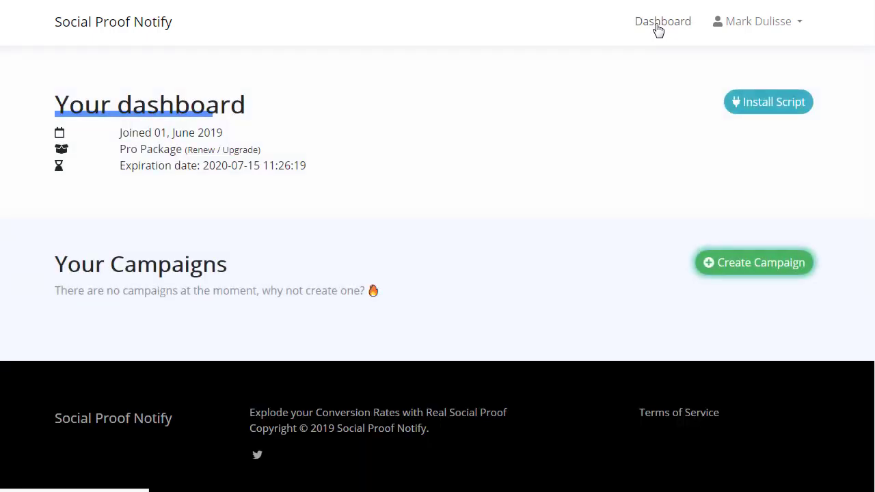
pyautogui.click(720, 272)
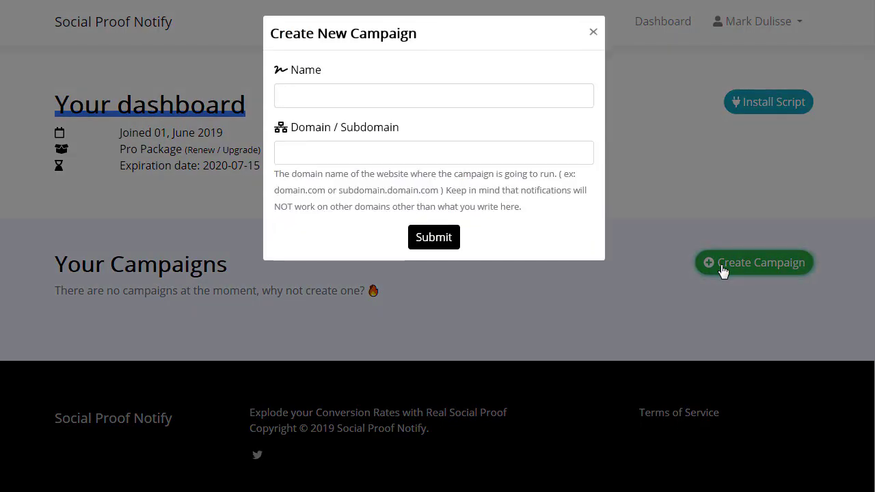
pyautogui.click(383, 92)
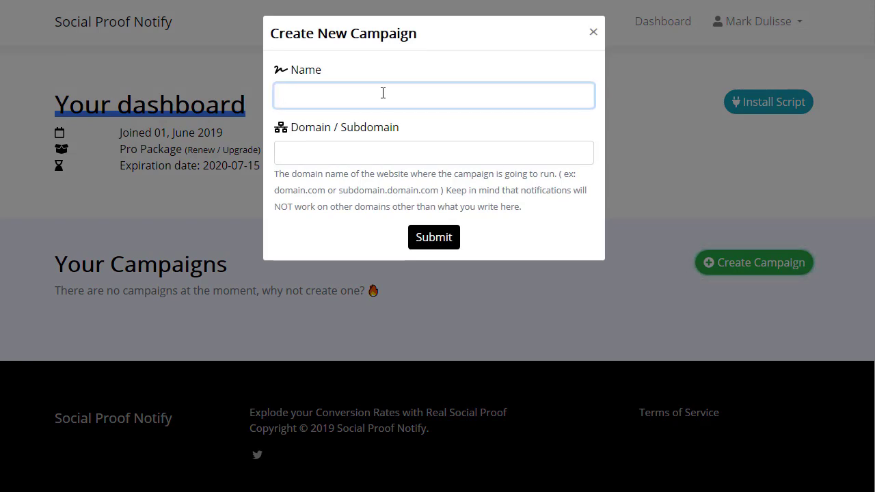
pyautogui.write('Co')
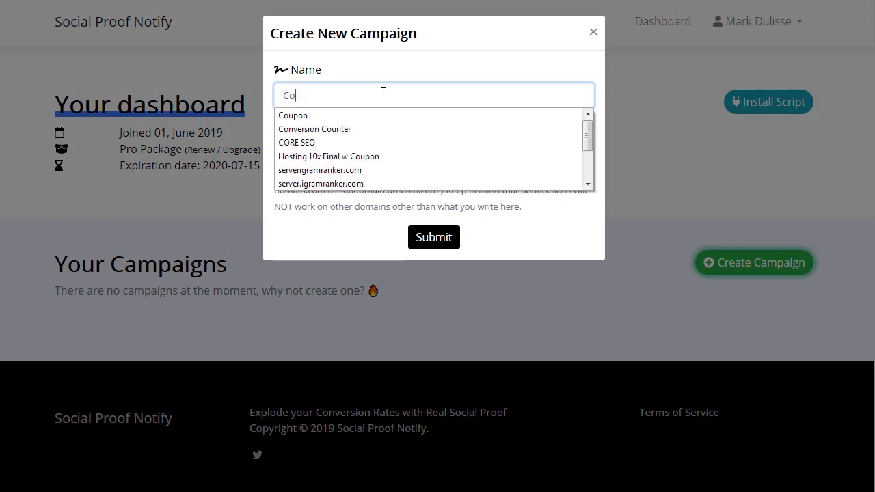
pyautogui.write('upon')
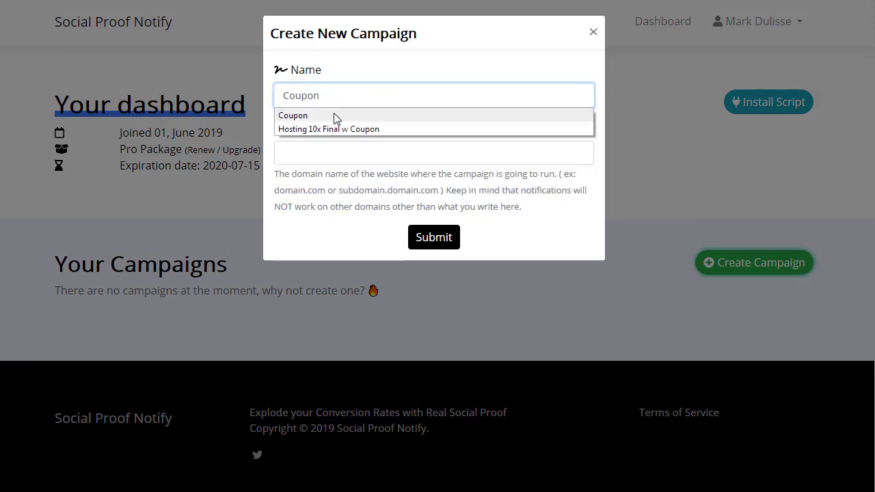
pyautogui.click(333, 115)
pyautogui.click(355, 150)
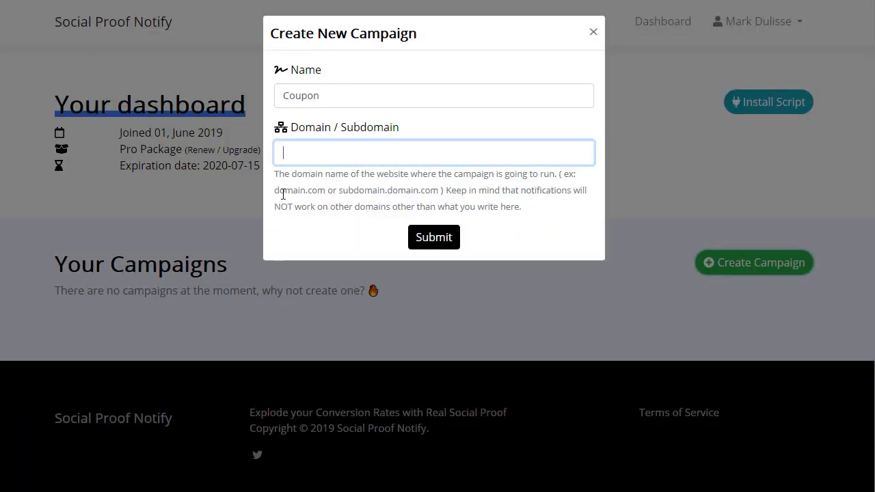
pyautogui.moveTo(280, 191); pyautogui.dragTo(359, 191)
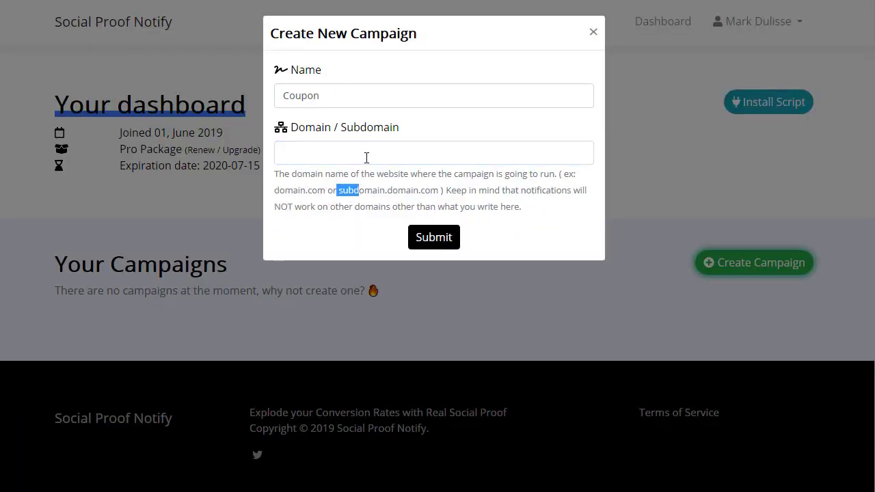
pyautogui.click(366, 158)
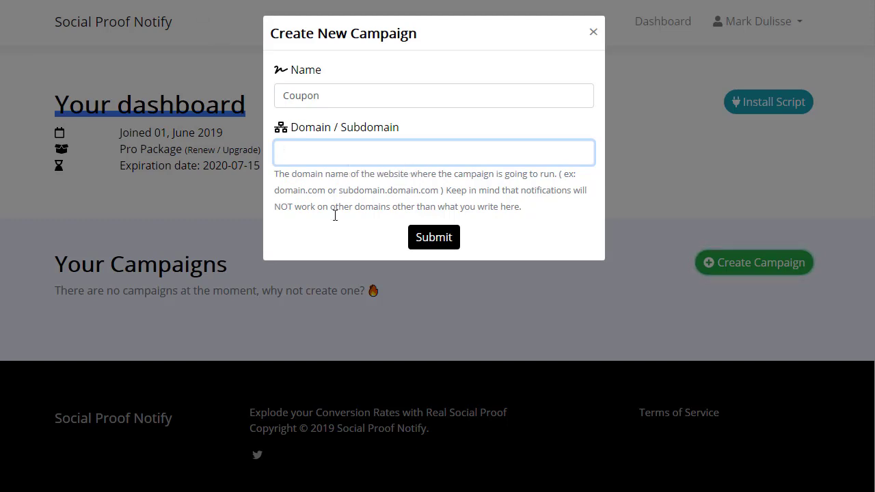
pyautogui.write('www.')
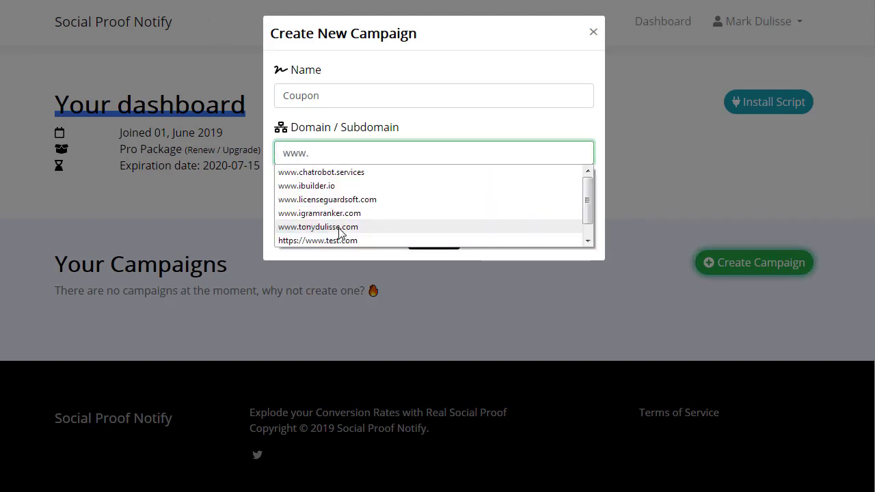
pyautogui.click(348, 174)
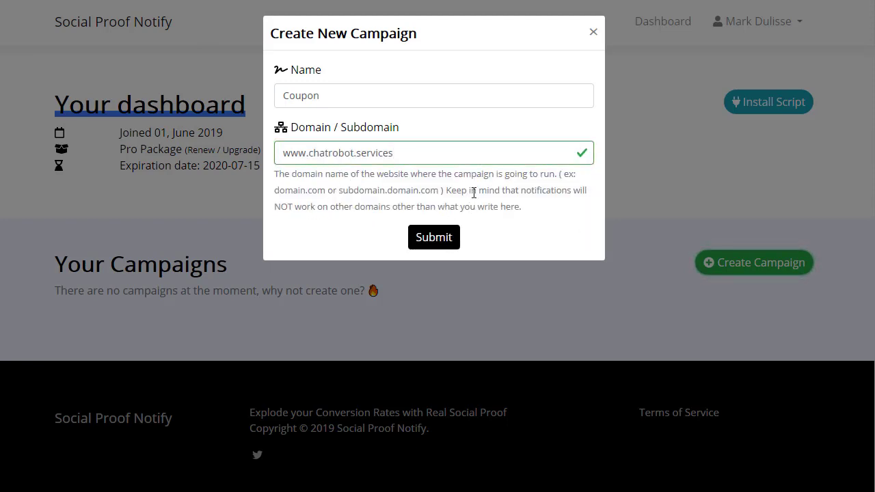
pyautogui.click(433, 238)
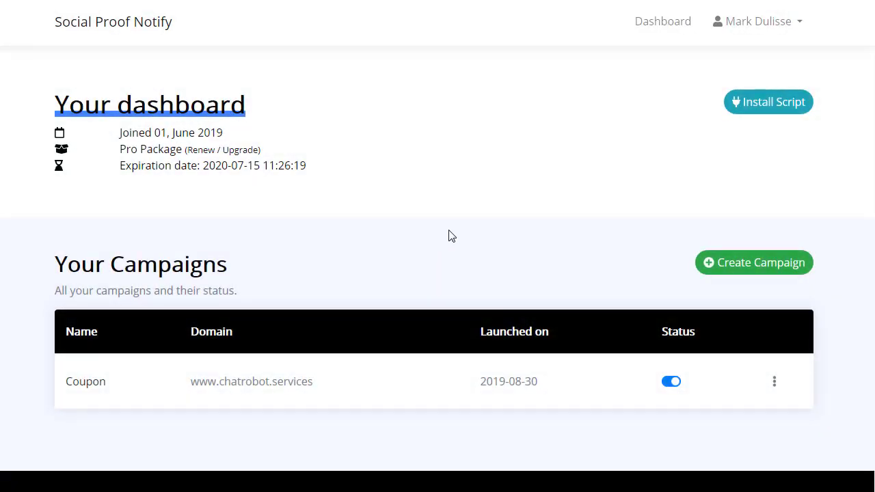
# Step: Switch the Coupon campaign's status off and on again, and view its available row actions
pyautogui.scroll(-3, 478, 236)
pyautogui.click(671, 267)
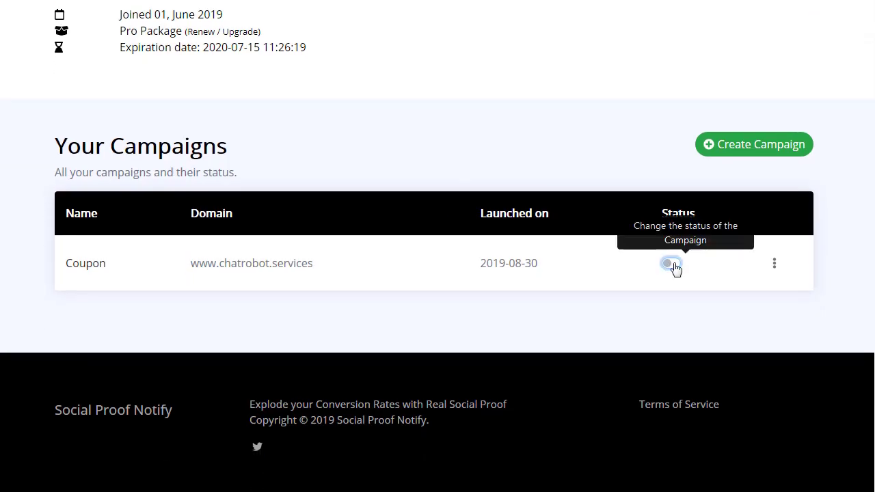
pyautogui.click(675, 267)
pyautogui.click(773, 265)
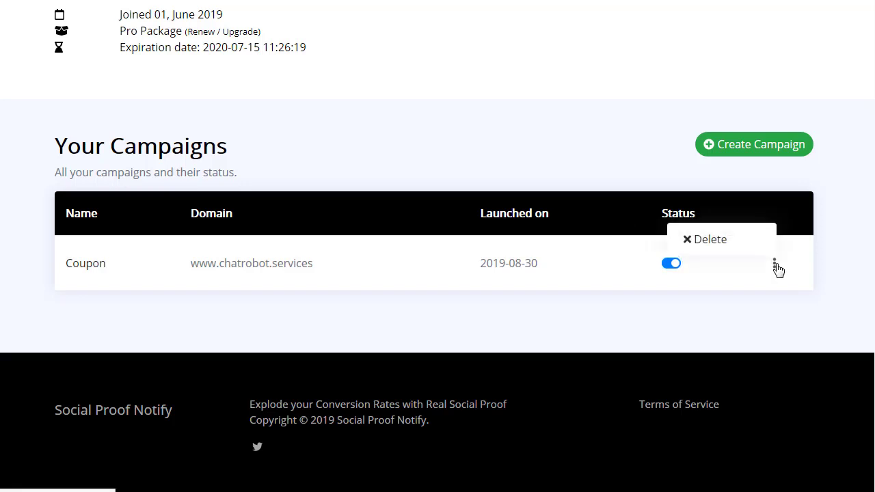
pyautogui.click(697, 321)
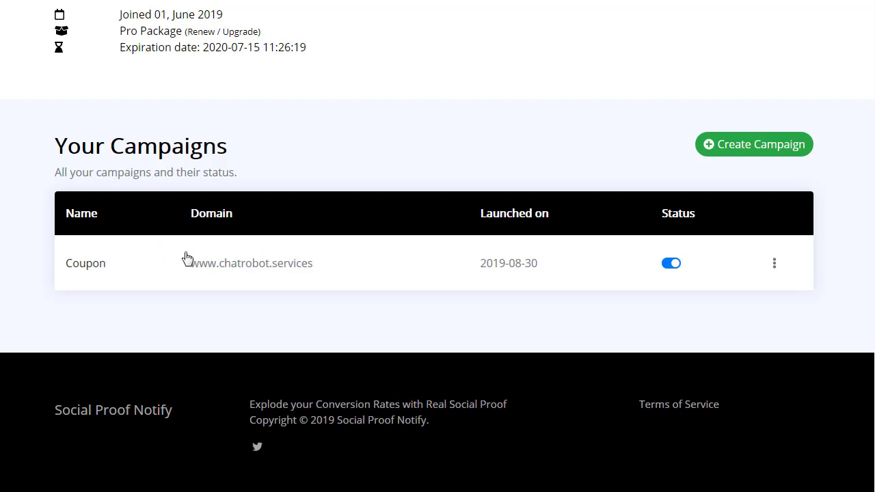
# Step: Open the Coupon campaign from the campaigns list to view its notifications section
pyautogui.click(246, 263)
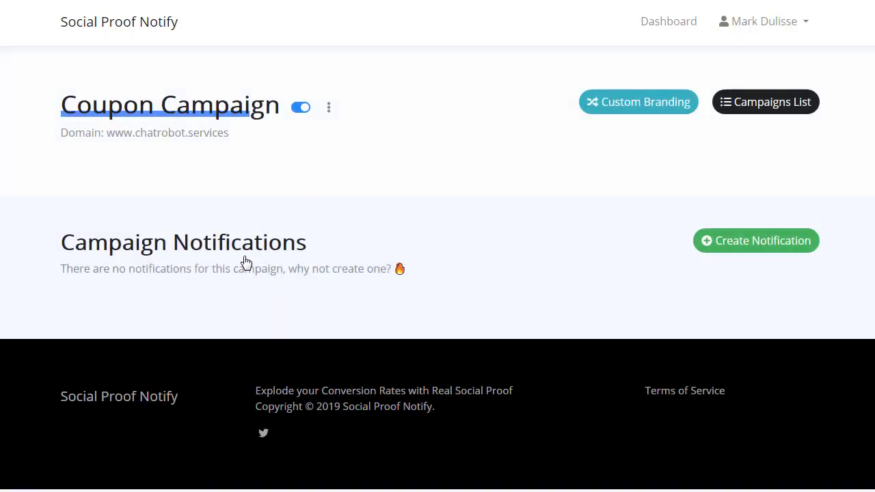
pyautogui.moveTo(138, 250)
pyautogui.mouseDown()
pyautogui.moveTo(283, 248)
pyautogui.moveTo(137, 250)
pyautogui.mouseUp()
pyautogui.click(355, 260)
pyautogui.click(137, 250)
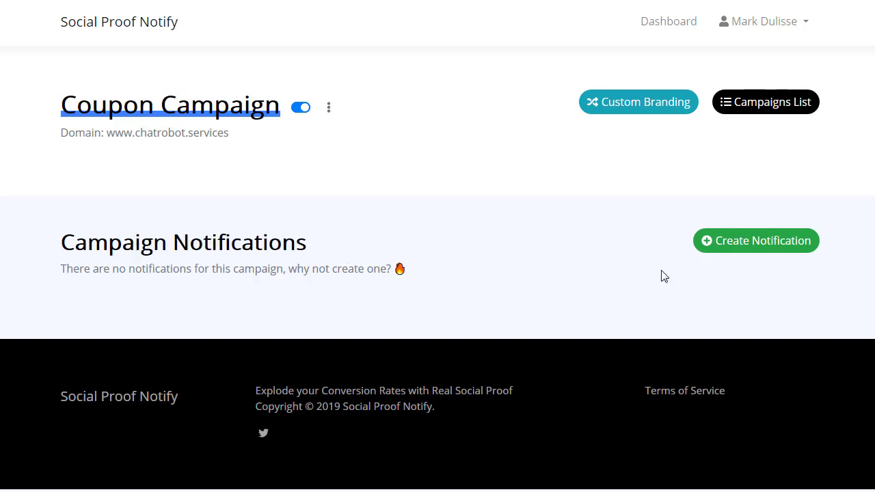
# Step: Start a new notification in the Coupon campaign and name it Coupon
pyautogui.click(719, 247)
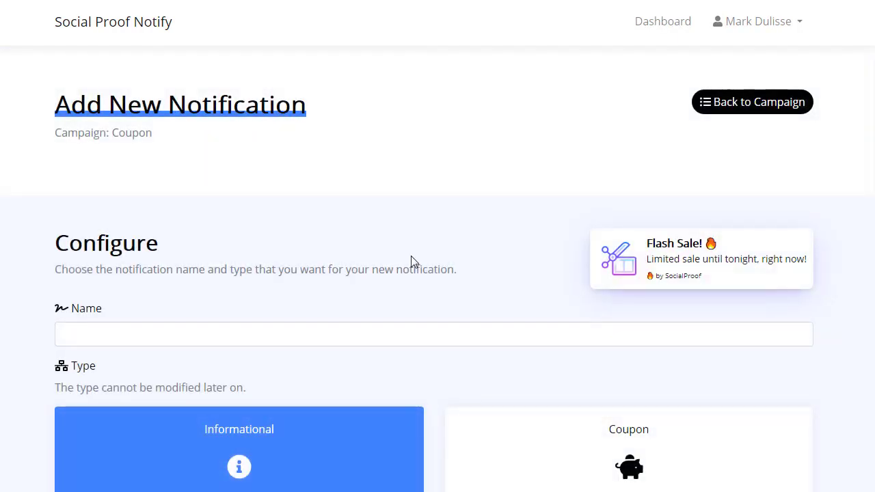
pyautogui.scroll(-2, 410, 233)
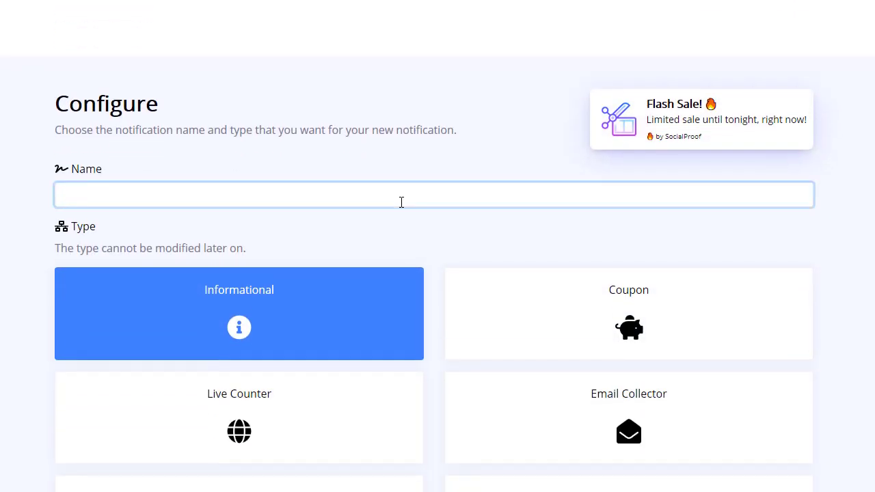
pyautogui.write('Coupon')
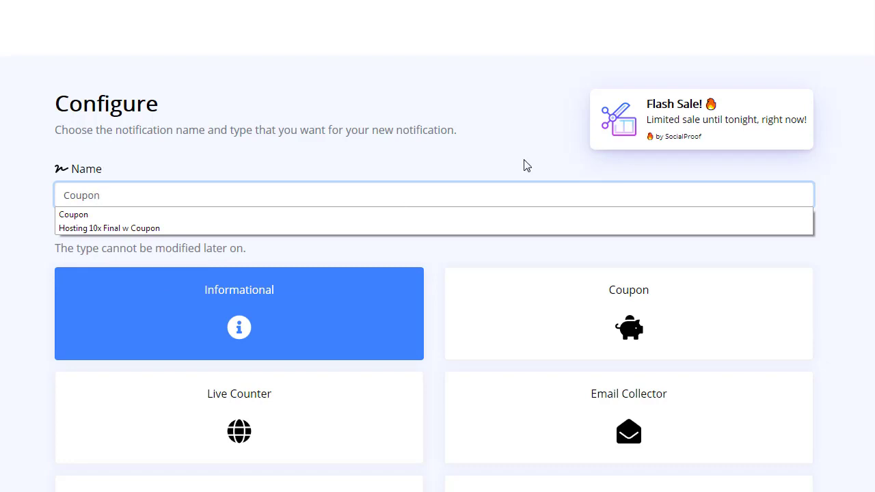
pyautogui.click(525, 165)
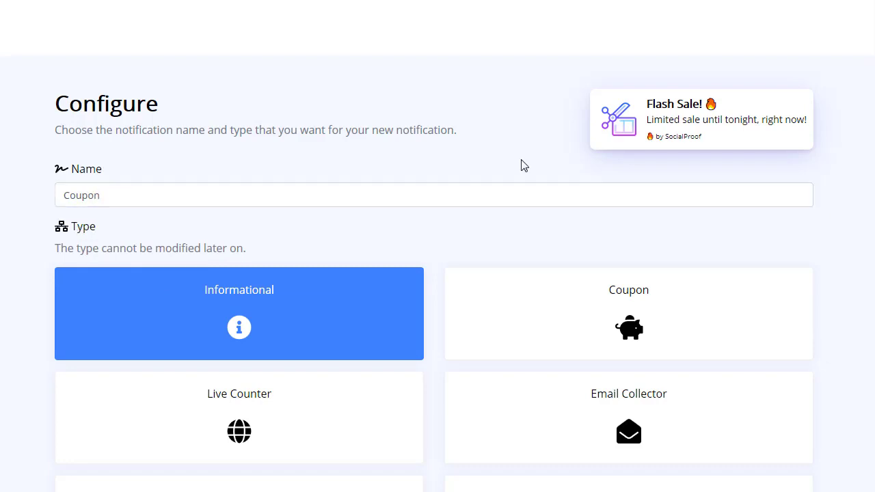
# Step: Choose Coupon as the notification type and create the notification
pyautogui.scroll(-2, 524, 166)
pyautogui.click(573, 168)
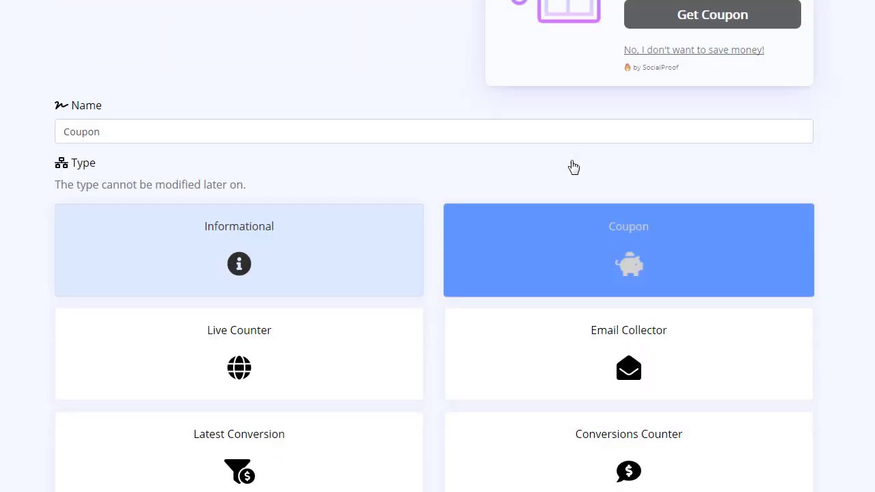
pyautogui.scroll(-2, 335, 171)
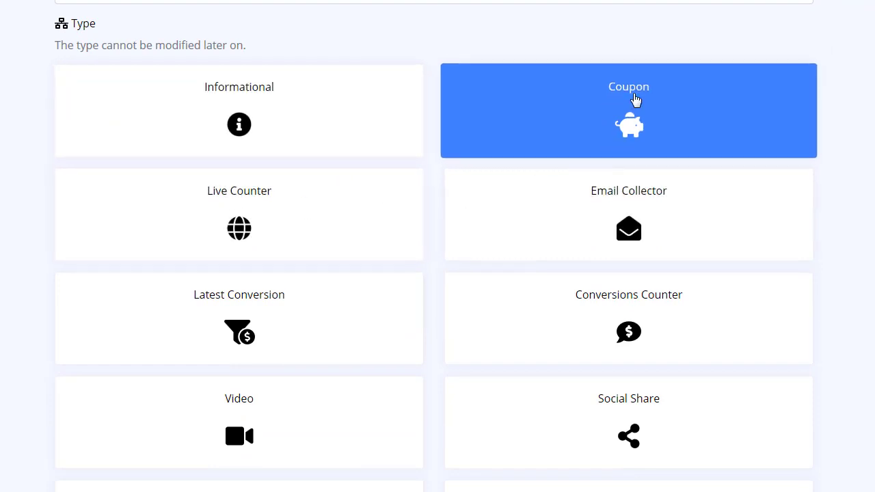
pyautogui.scroll(-5, 595, 123)
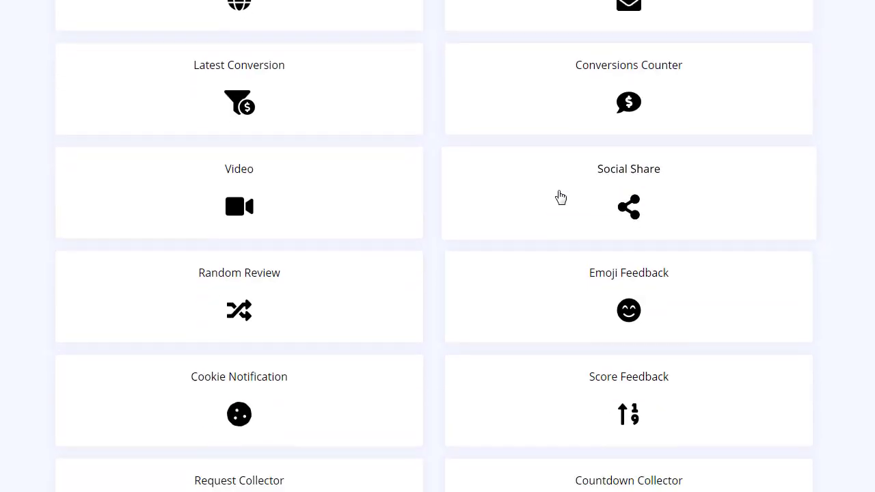
pyautogui.scroll(-2, 439, 212)
pyautogui.click(443, 333)
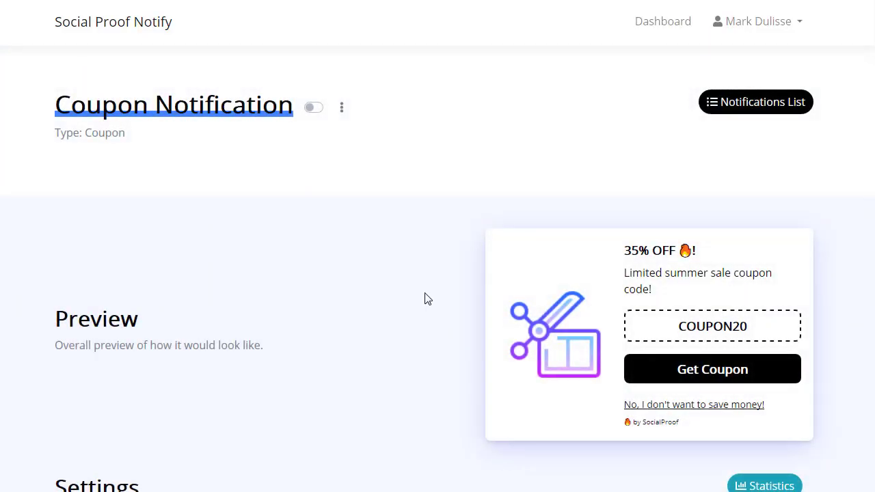
# Step: Change the discount in the coupon notification's title message to 10% OFF, keeping the fire emoji
pyautogui.scroll(-1, 425, 299)
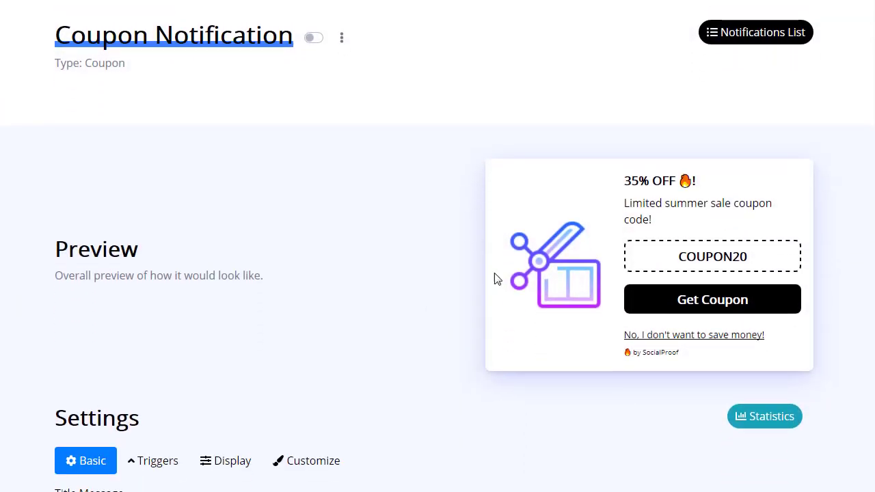
pyautogui.scroll(-2, 428, 291)
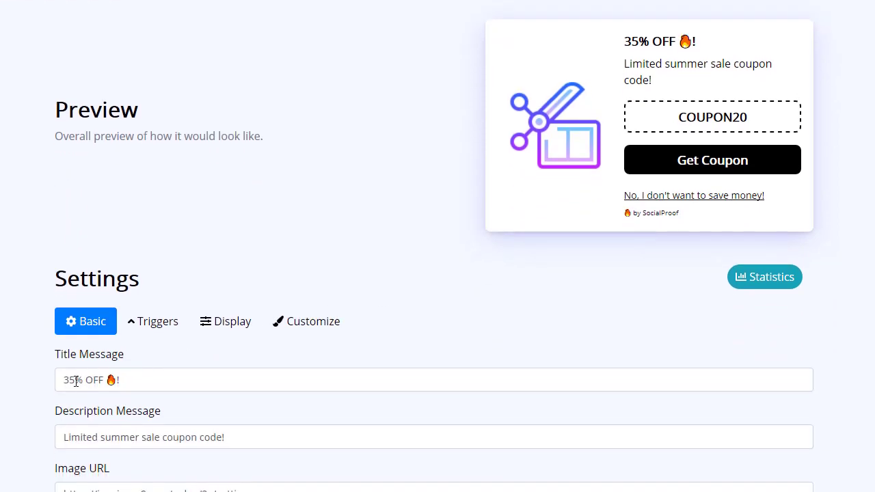
pyautogui.click(72, 383)
pyautogui.write('10')
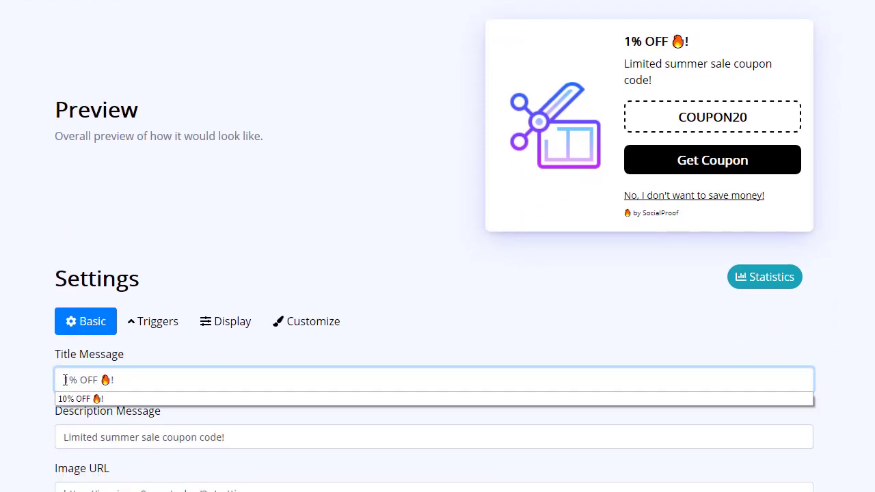
pyautogui.click(674, 36)
# Step: Remove the word "summer" so the description message reads "Limited sale coupon code!"
pyautogui.scroll(-2, 400, 135)
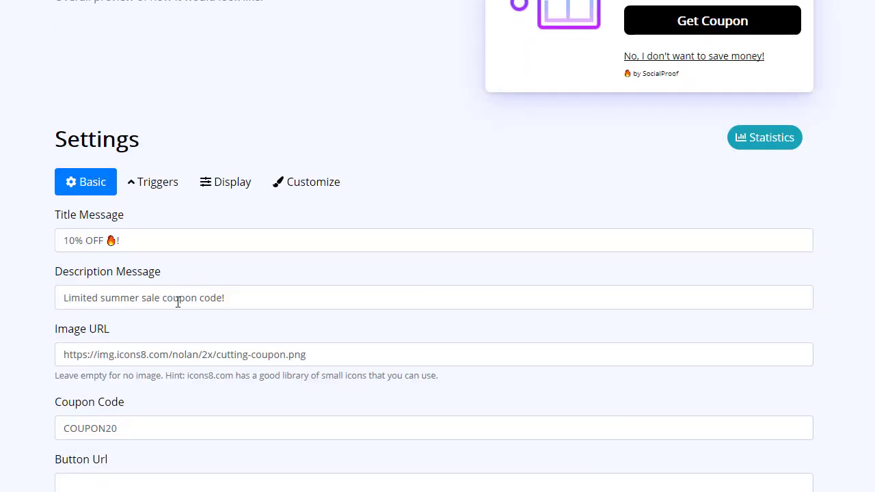
pyautogui.moveTo(101, 298); pyautogui.dragTo(139, 296)
pyautogui.press('BackSpace')
pyautogui.press('BackSpace')
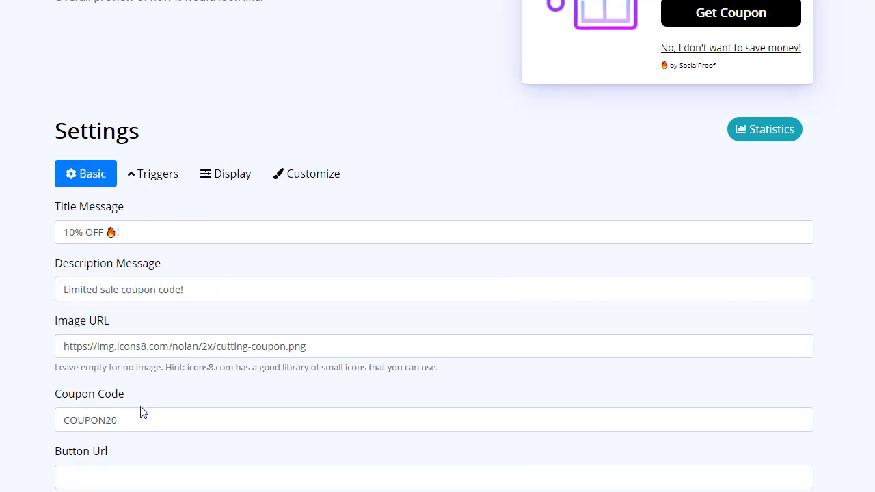
# Step: Replace the notification's coupon code with 10percent
pyautogui.moveTo(128, 419); pyautogui.dragTo(30, 427)
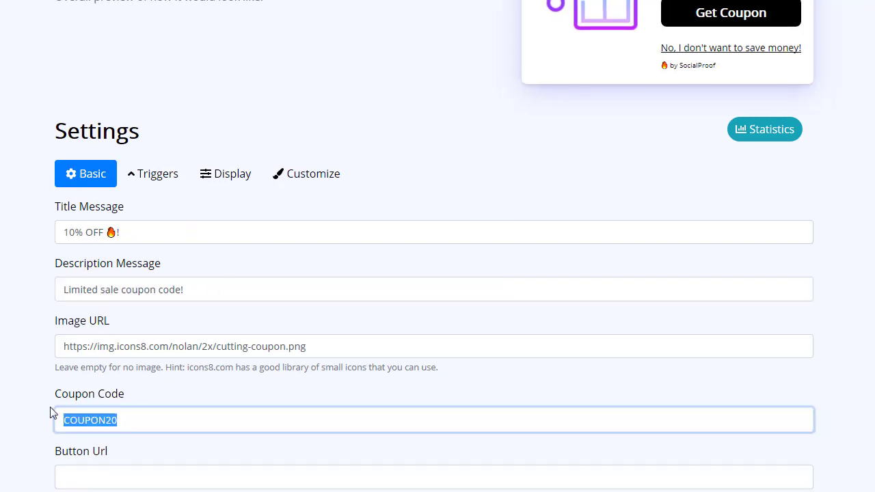
pyautogui.write('10epercent')
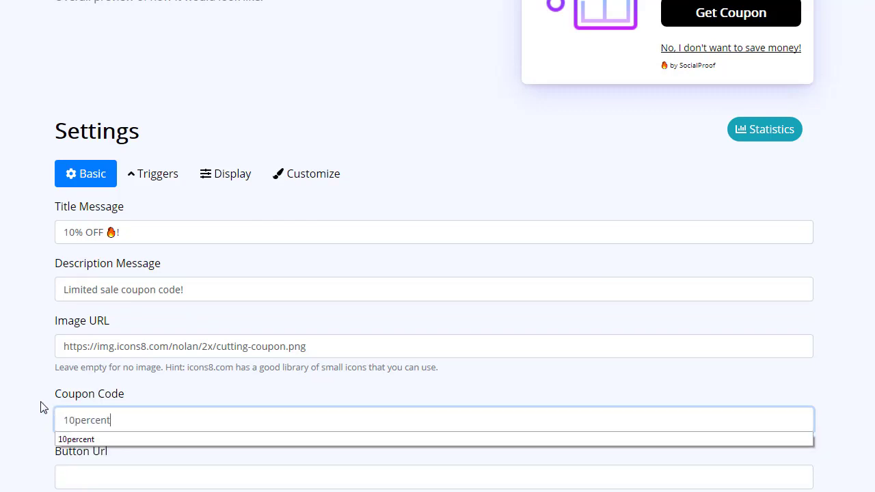
pyautogui.click(26, 401)
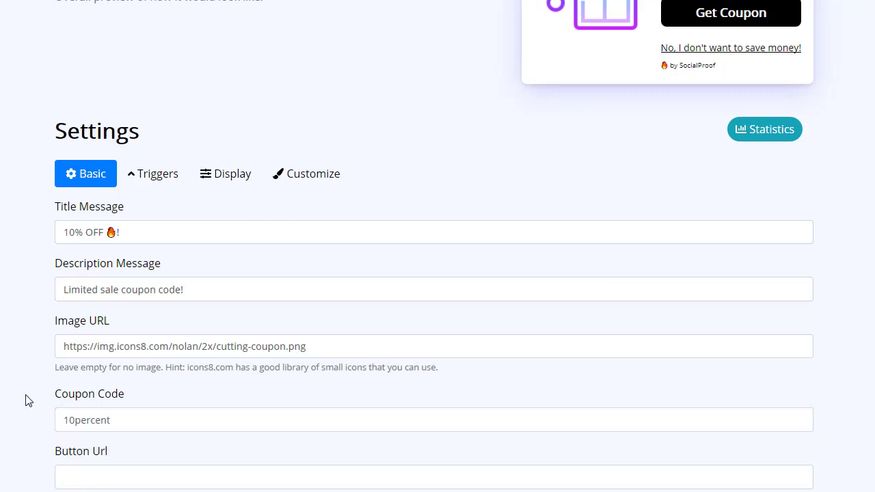
pyautogui.scroll(-2, 22, 403)
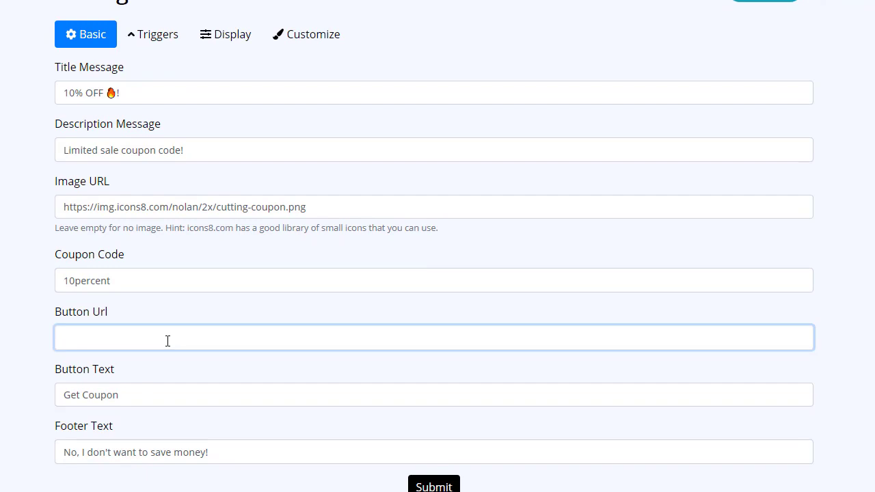
pyautogui.click(167, 340)
pyautogui.write('http')
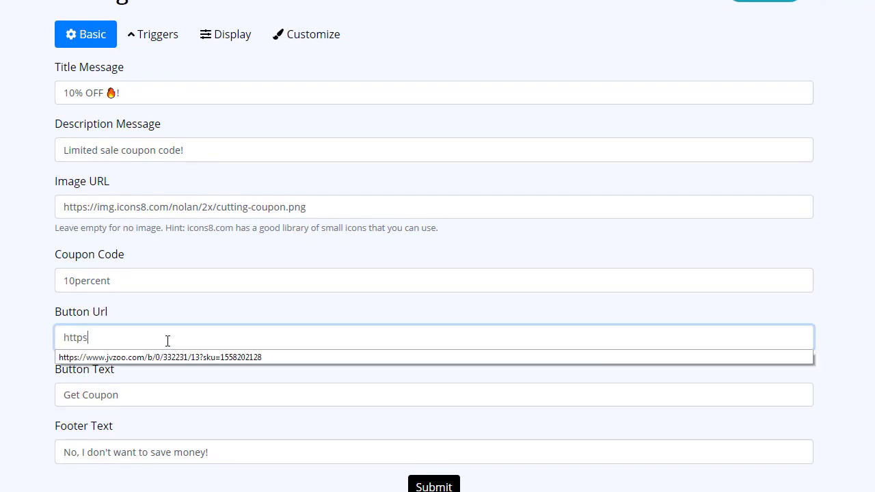
pyautogui.write('s')
pyautogui.click(63, 355)
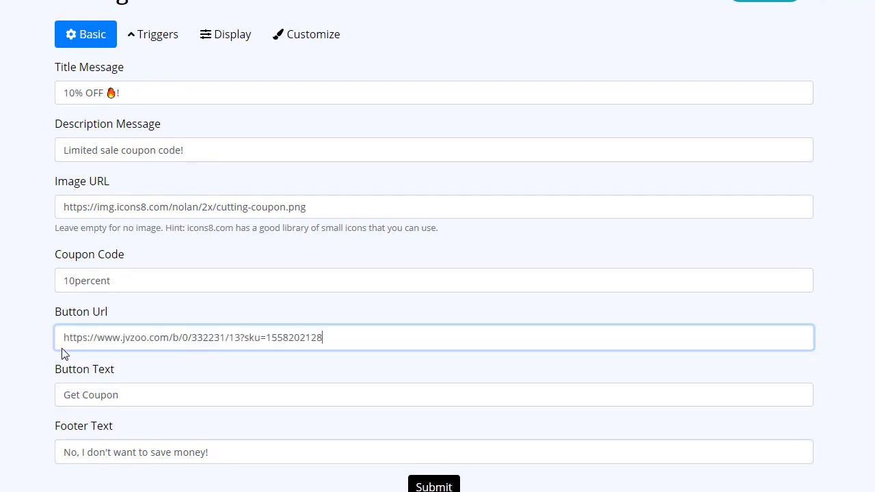
# Step: Review the coupon notification's preview and the image URL setting with its icons8.com hint
pyautogui.click(8, 340)
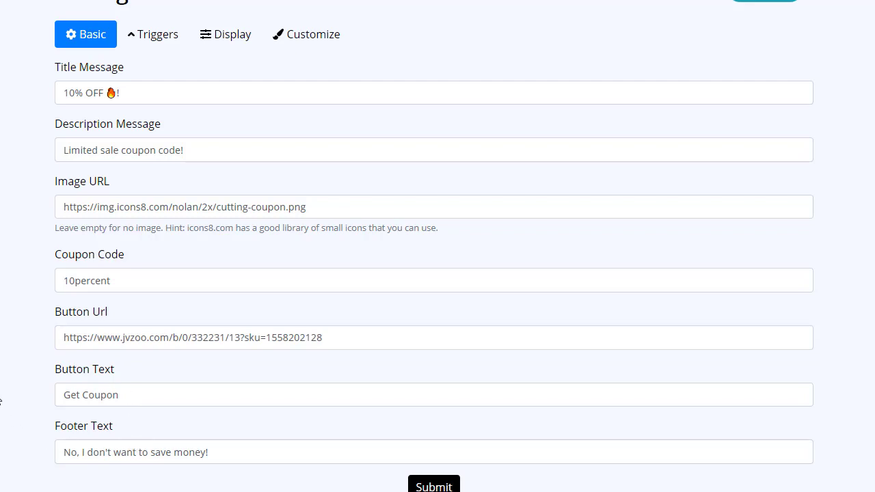
pyautogui.scroll(6, 338, 264)
pyautogui.scroll(-4, 524, 307)
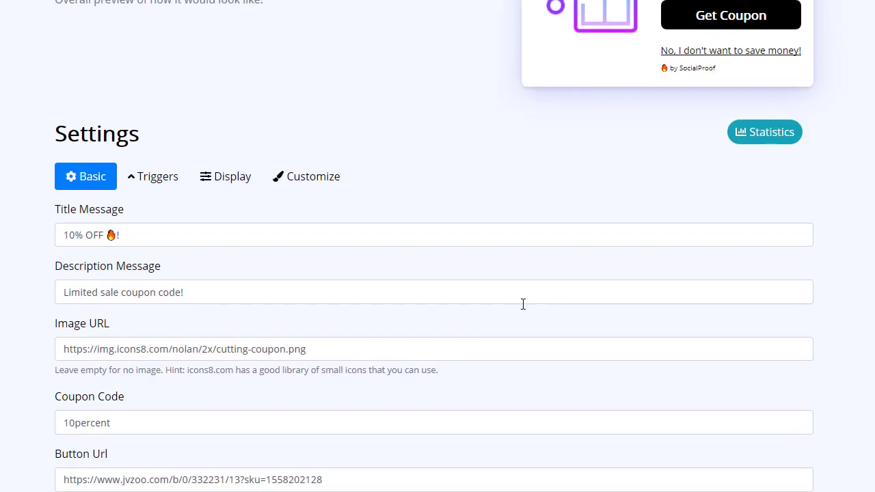
pyautogui.scroll(4, 523, 304)
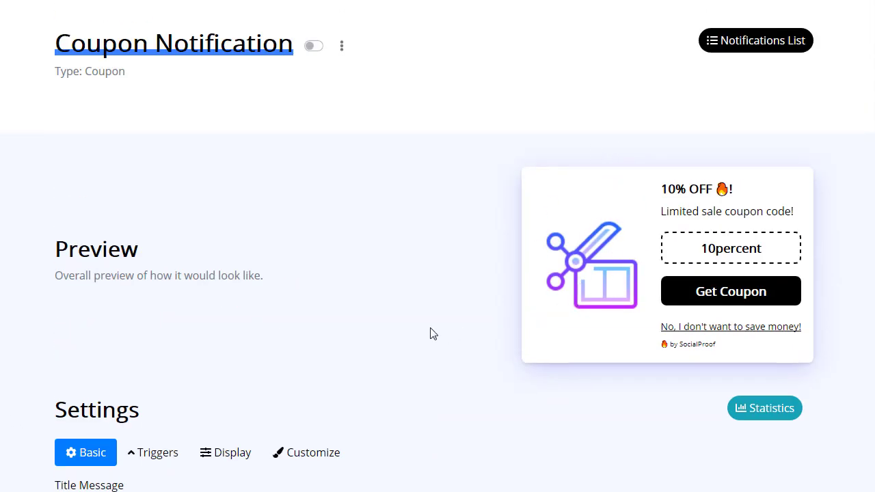
pyautogui.scroll(-7, 431, 335)
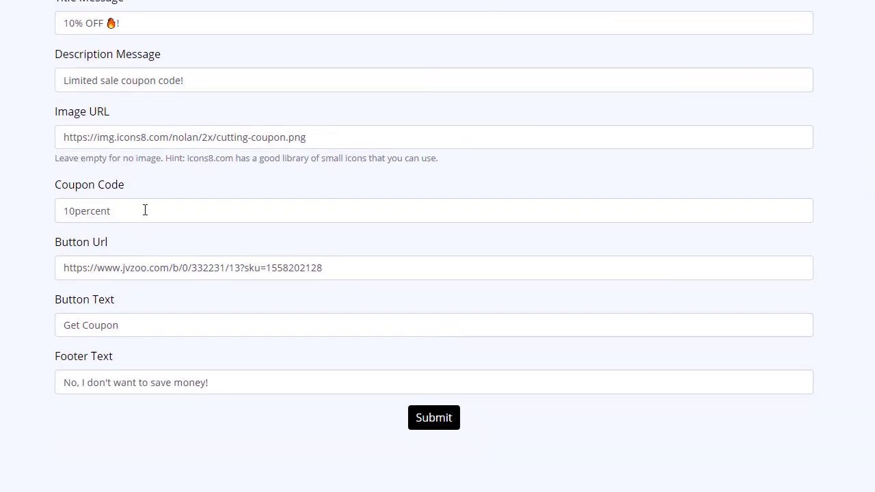
pyautogui.tripleClick(266, 139)
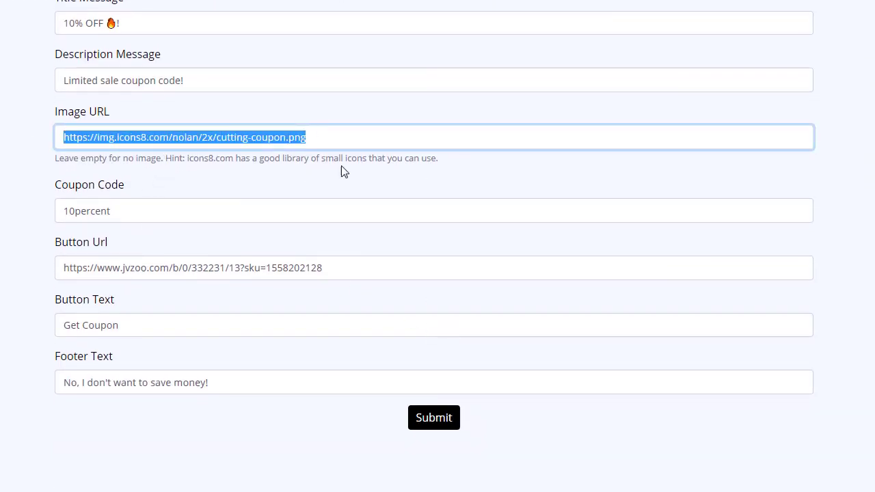
pyautogui.moveTo(186, 158); pyautogui.dragTo(221, 158)
pyautogui.click(293, 176)
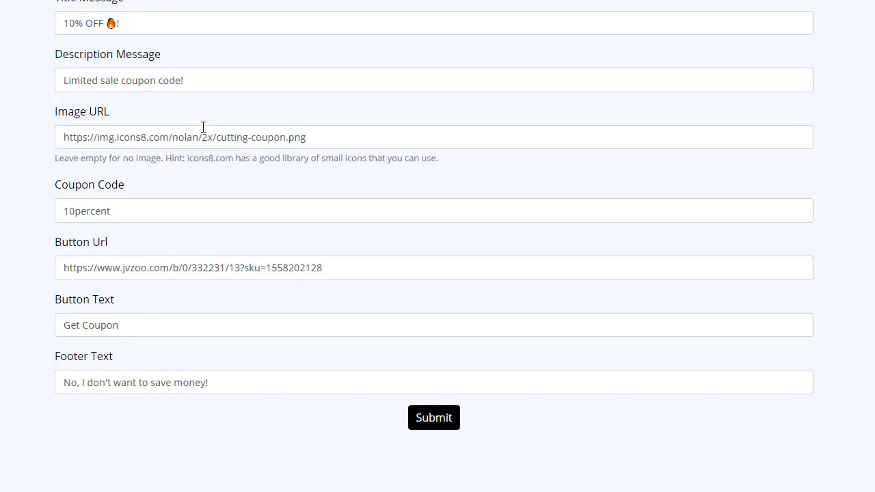
pyautogui.tripleClick(149, 137)
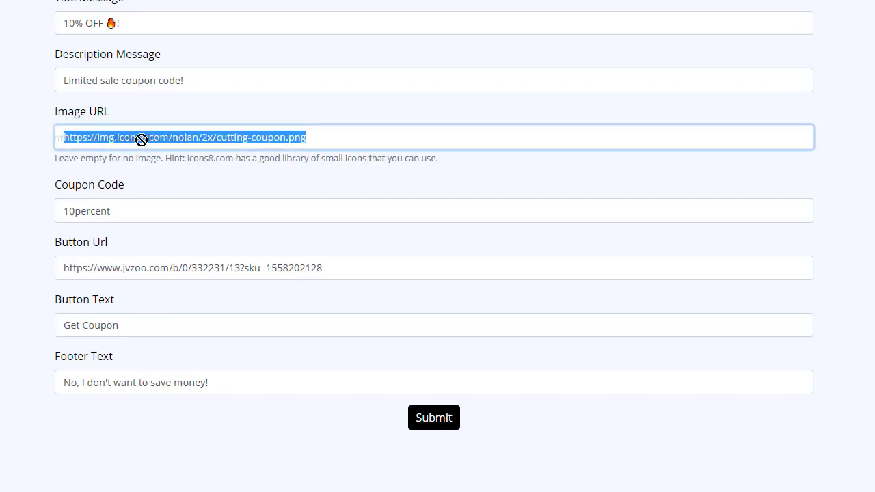
pyautogui.click(219, 186)
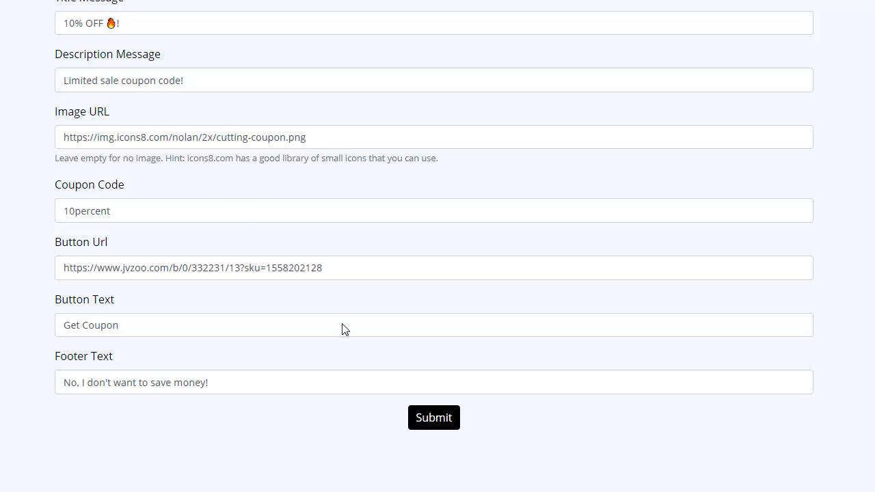
# Step: Save the coupon notification's basic settings and check the refreshed preview
pyautogui.click(444, 426)
pyautogui.scroll(-3, 443, 425)
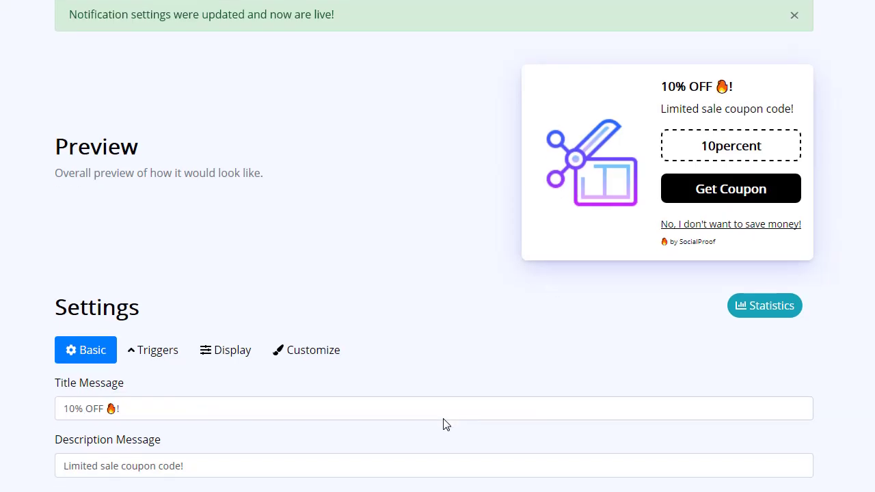
pyautogui.scroll(-7, 418, 378)
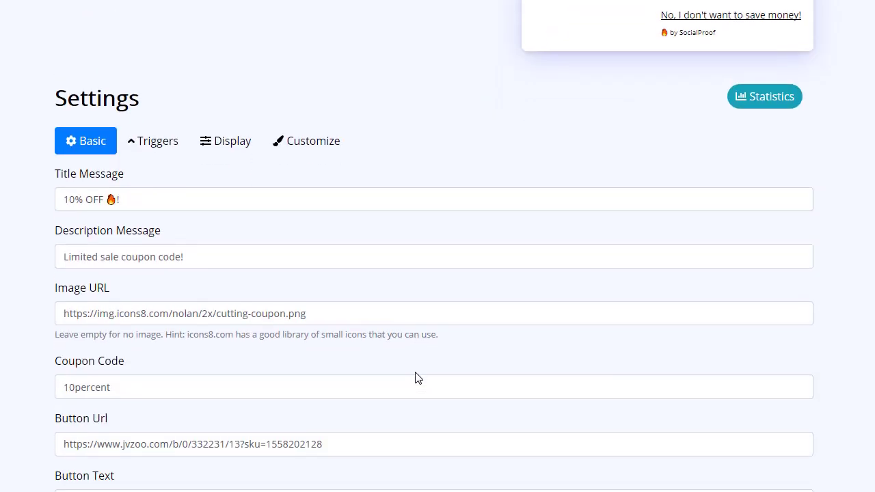
pyautogui.scroll(8, 432, 355)
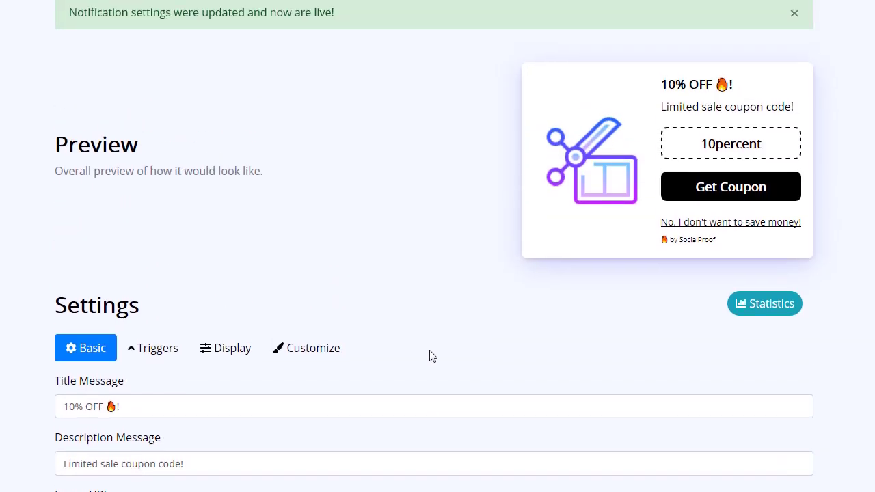
pyautogui.scroll(-4, 432, 356)
pyautogui.scroll(-1, 429, 356)
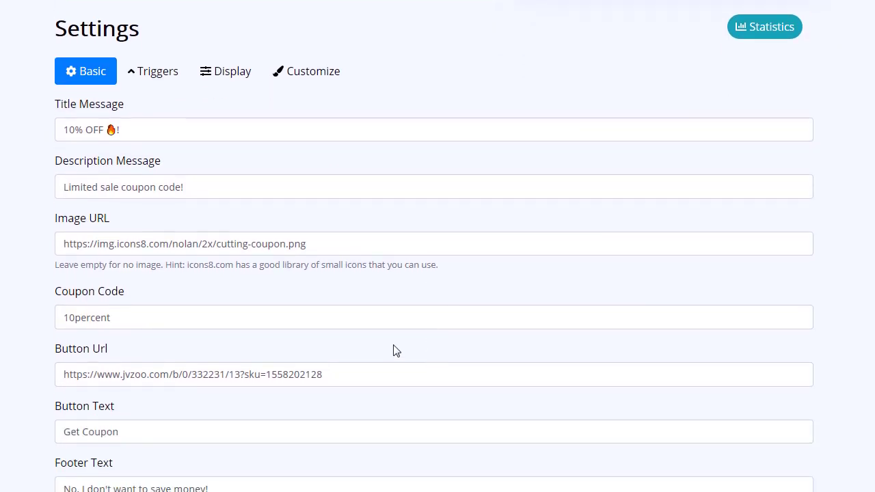
# Step: Examine the URL match options for triggering the notification on specific pages, keeping Trigger on all pages enabled
pyautogui.click(143, 74)
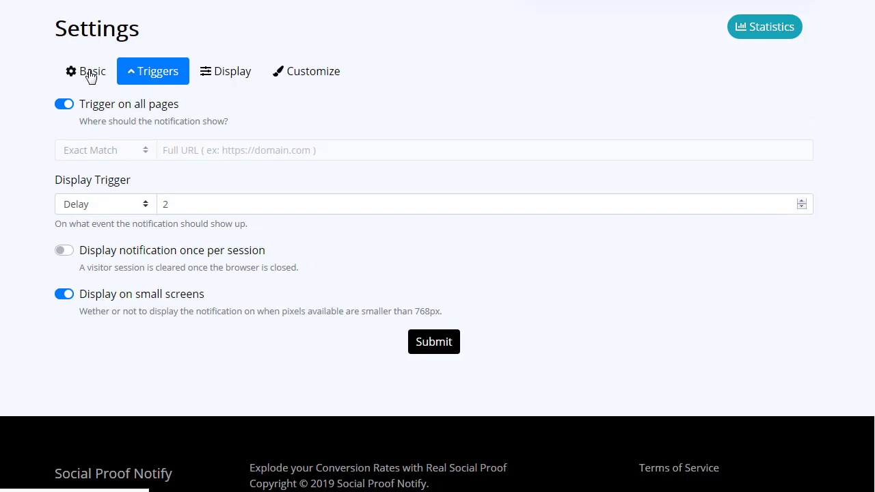
pyautogui.click(88, 76)
pyautogui.click(171, 77)
pyautogui.click(62, 106)
pyautogui.click(144, 154)
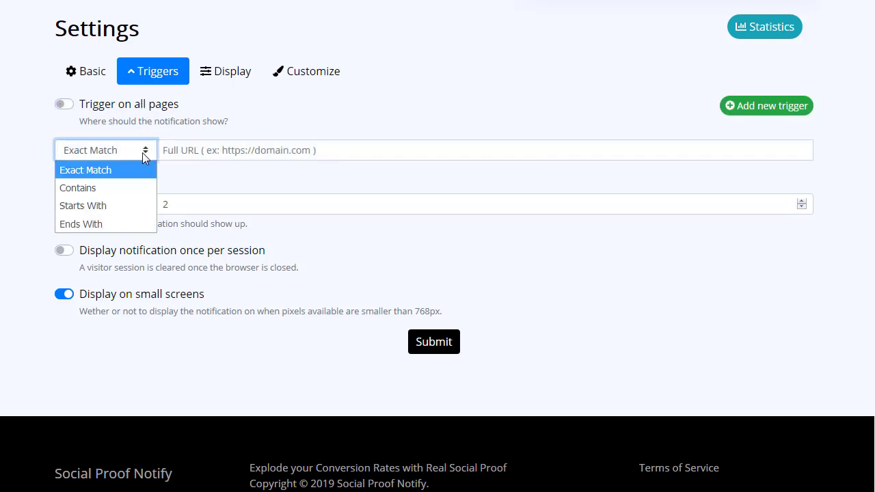
pyautogui.click(213, 150)
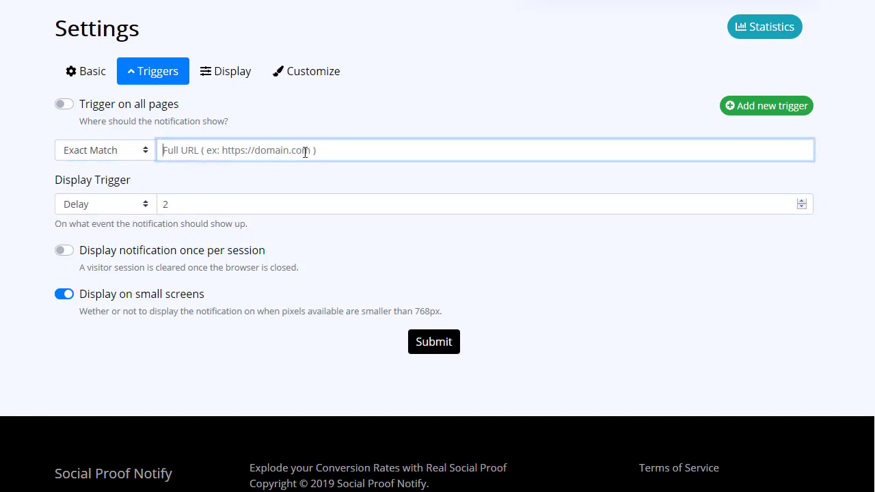
pyautogui.click(65, 106)
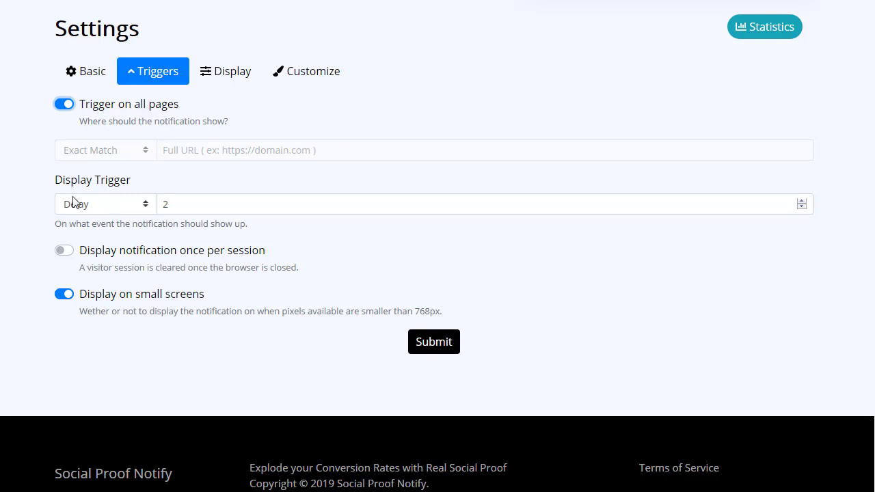
# Step: Try Exit Intent and Scroll Percentage as the notification's display trigger
pyautogui.click(172, 205)
pyautogui.click(149, 204)
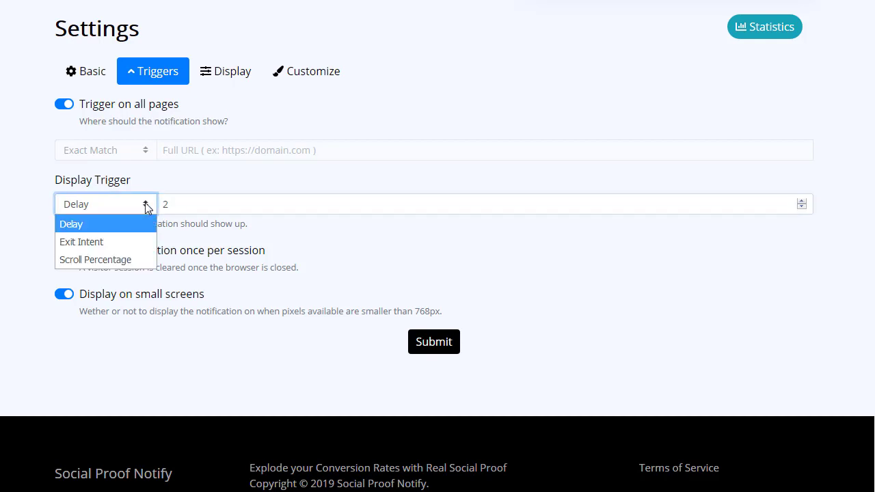
pyautogui.click(103, 243)
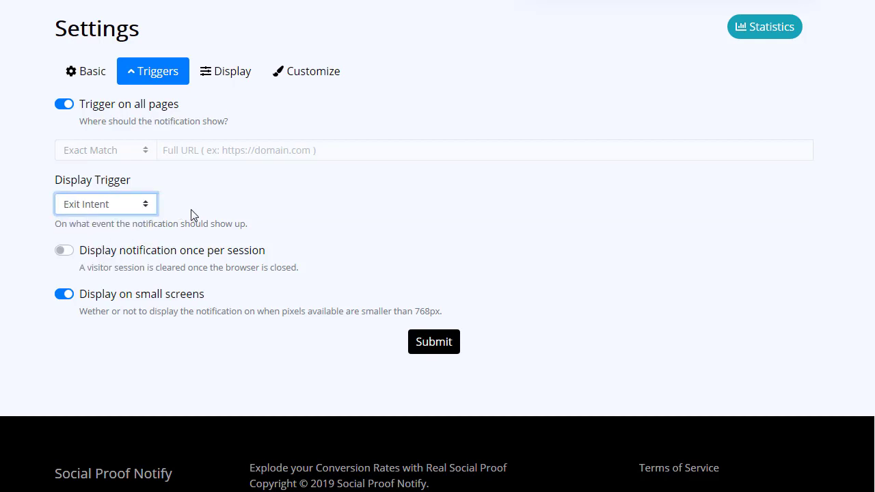
pyautogui.click(149, 209)
pyautogui.click(132, 258)
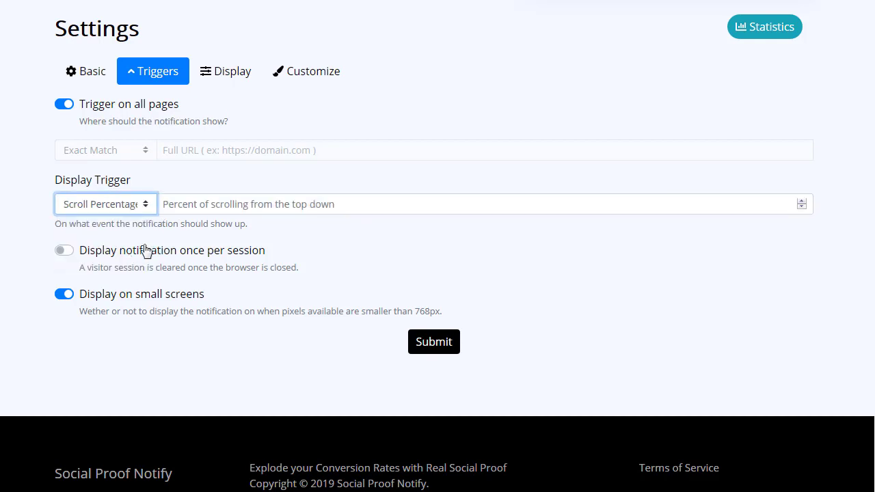
pyautogui.click(244, 197)
# Step: Set the display trigger to Delay with a wait of 2 seconds
pyautogui.click(148, 208)
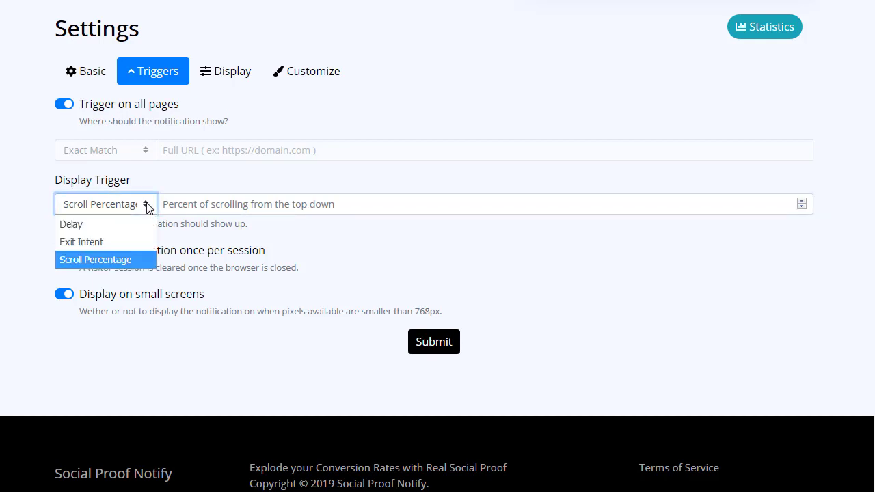
pyautogui.click(121, 226)
pyautogui.click(208, 210)
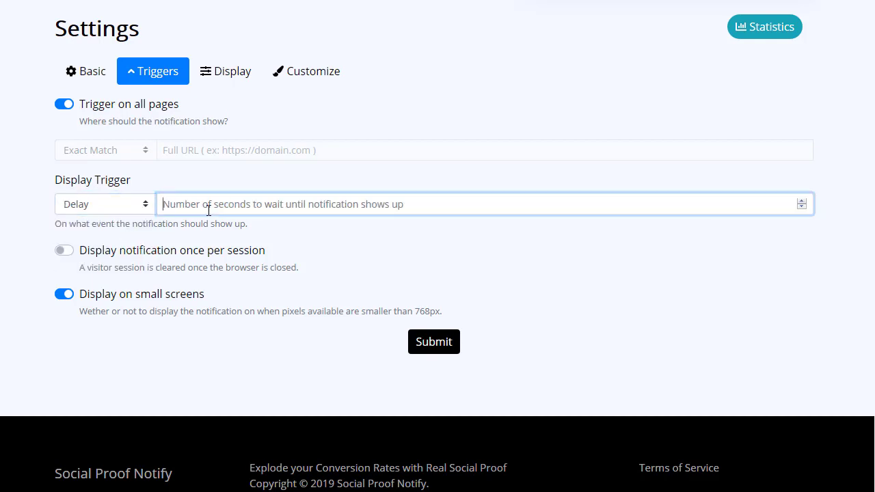
pyautogui.write('2')
pyautogui.click(340, 257)
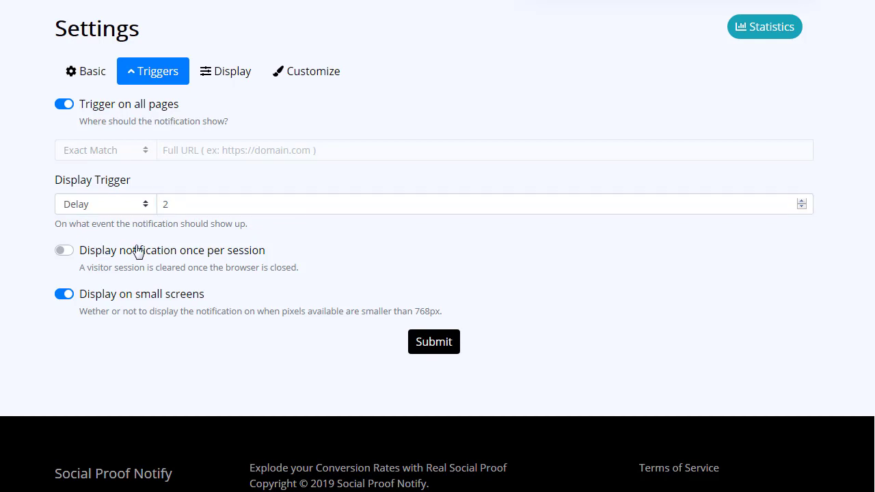
# Step: Try the once-per-session display option and read the note on displaying the notification on small screens
pyautogui.click(65, 251)
pyautogui.click(65, 252)
pyautogui.moveTo(407, 311); pyautogui.dragTo(461, 311)
pyautogui.click(460, 311)
# Step: Set the notification's display duration to -1 so it shows forever, and choose Bottom Left as its display position
pyautogui.click(228, 79)
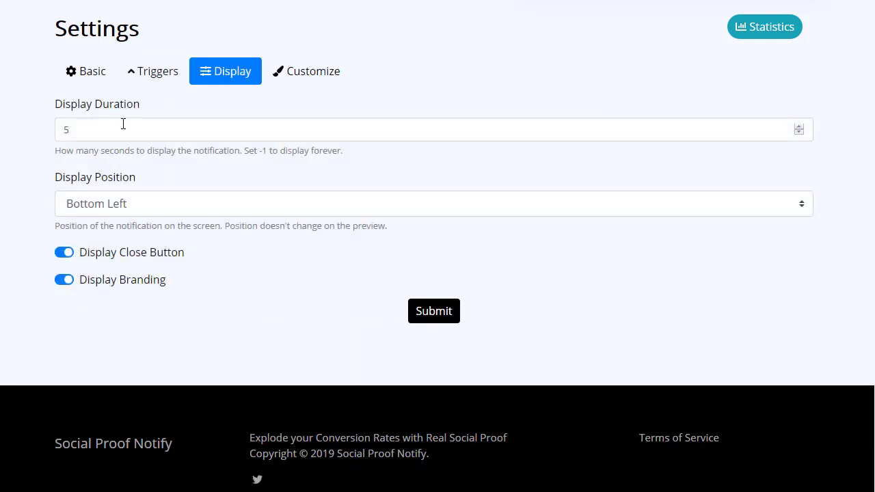
pyautogui.moveTo(259, 151); pyautogui.dragTo(321, 154)
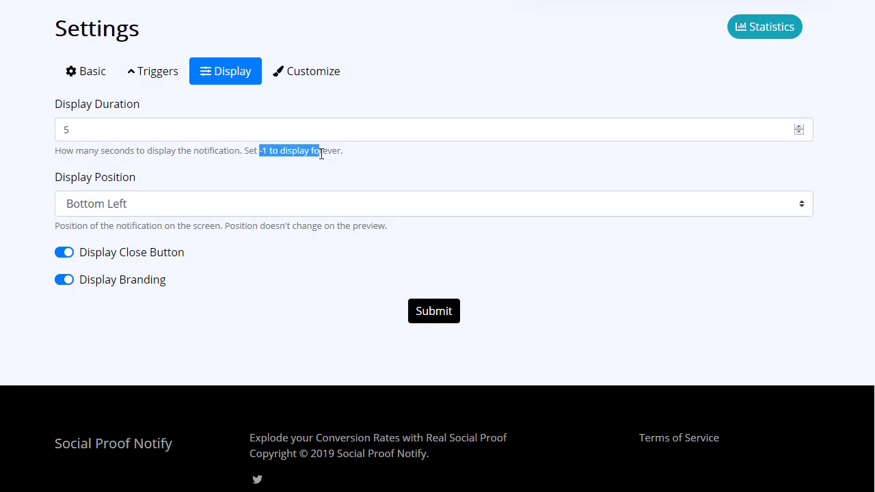
pyautogui.moveTo(141, 125); pyautogui.dragTo(12, 135)
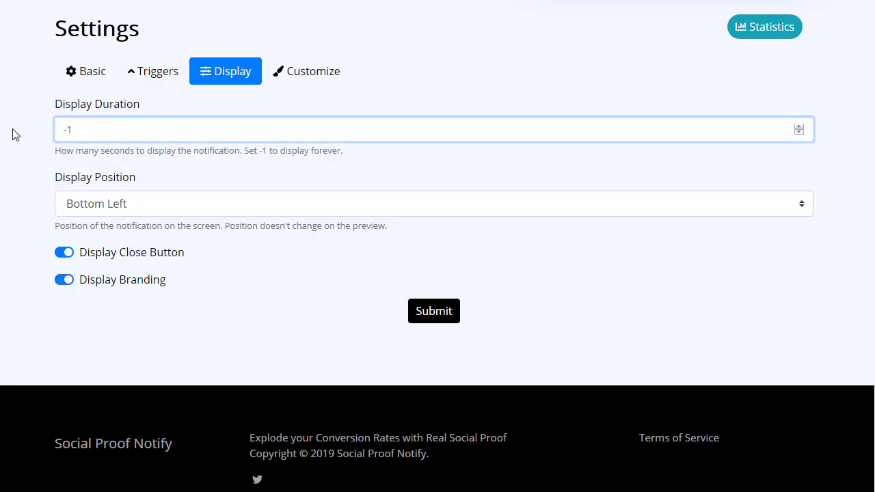
pyautogui.click(13, 135)
pyautogui.click(143, 212)
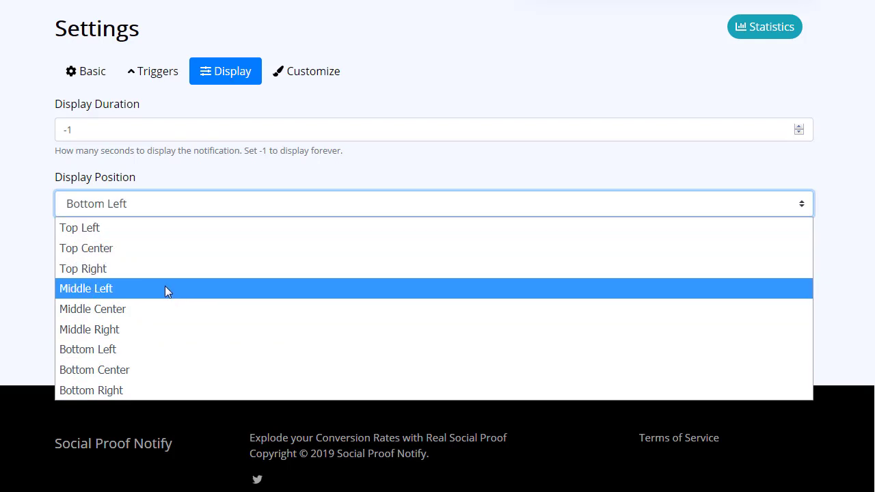
pyautogui.click(166, 347)
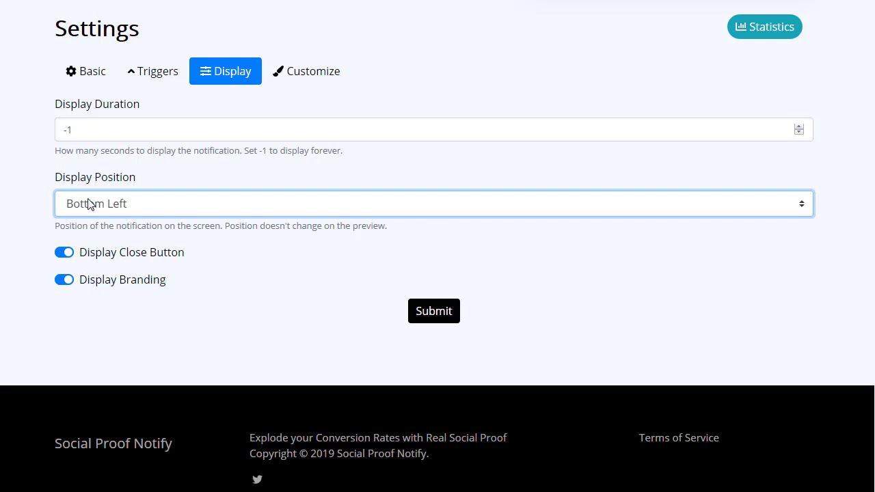
# Step: Look over the notification's color customization options and save the notification's updated settings
pyautogui.click(322, 70)
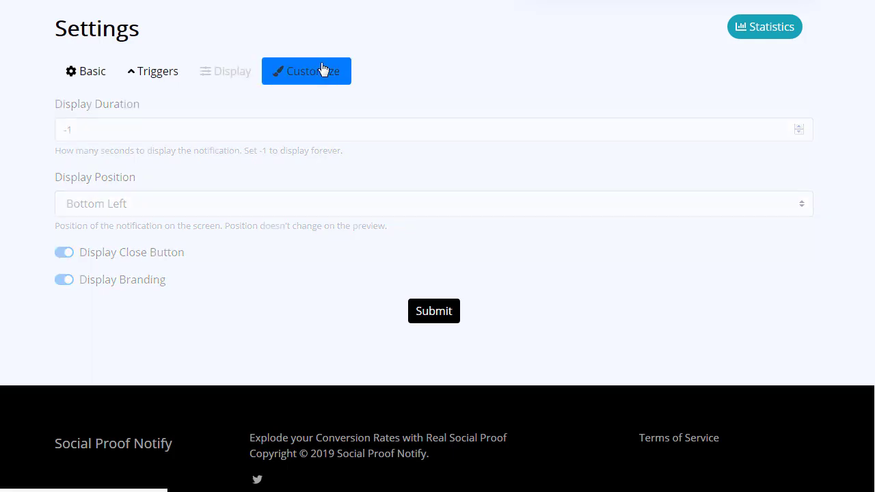
pyautogui.click(188, 137)
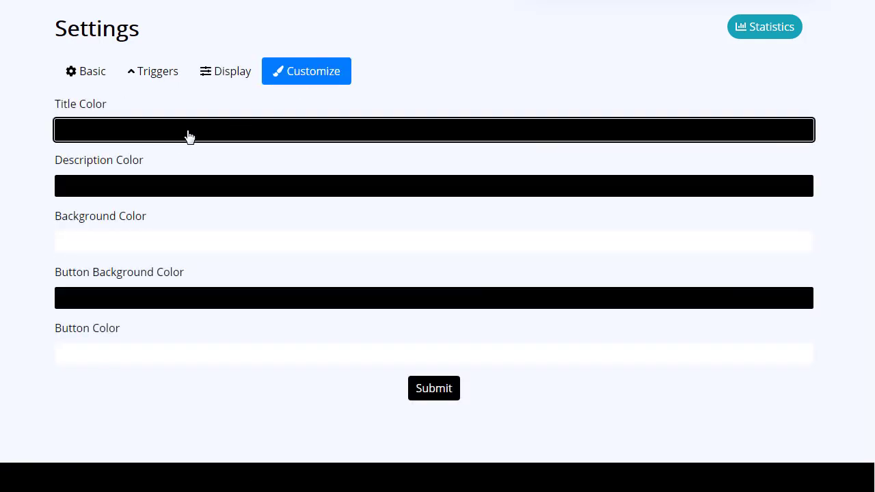
pyautogui.click(206, 166)
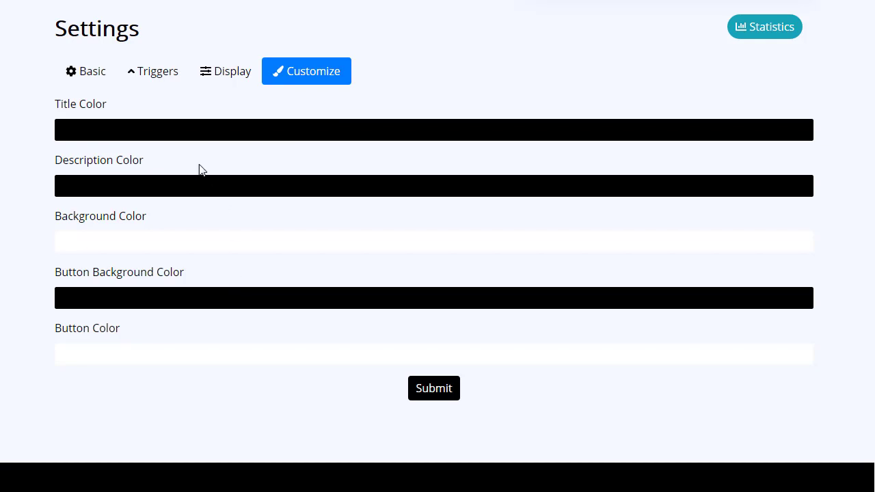
pyautogui.click(227, 75)
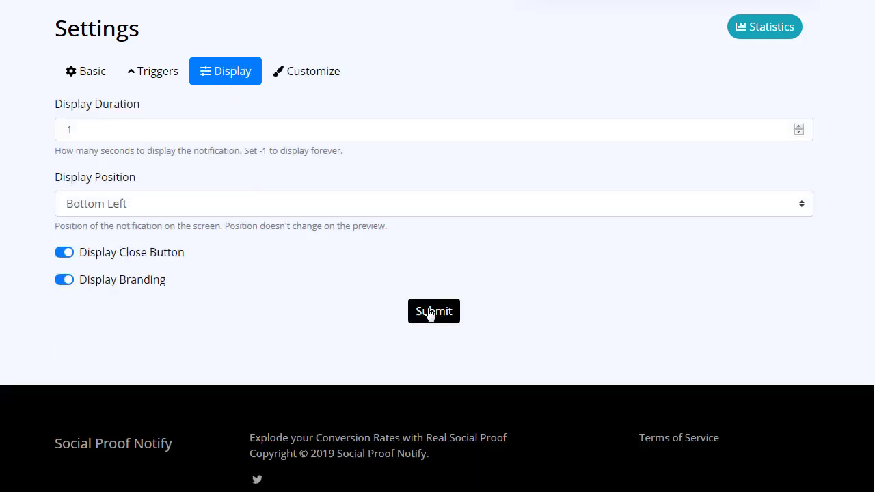
pyautogui.click(429, 313)
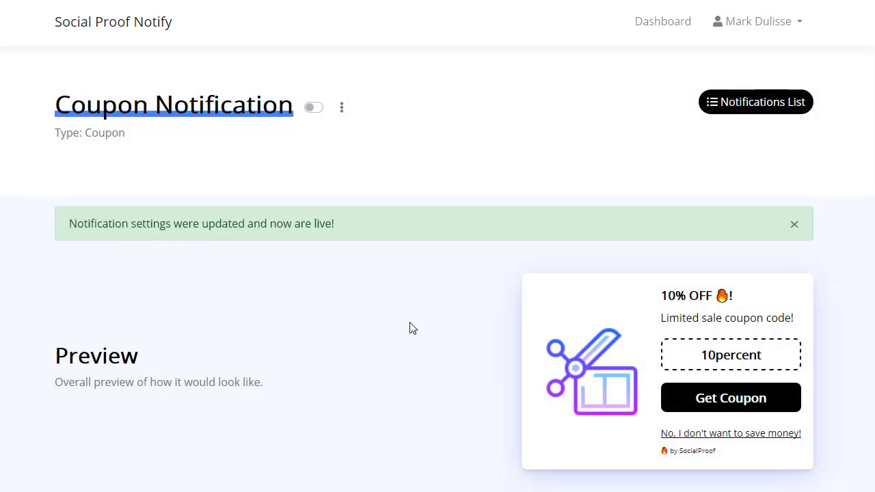
# Step: Return to the campaign's notifications list, look at the Branding Name and URL fields of Custom Branding, and close the dialog
pyautogui.click(798, 23)
pyautogui.click(602, 104)
pyautogui.click(732, 109)
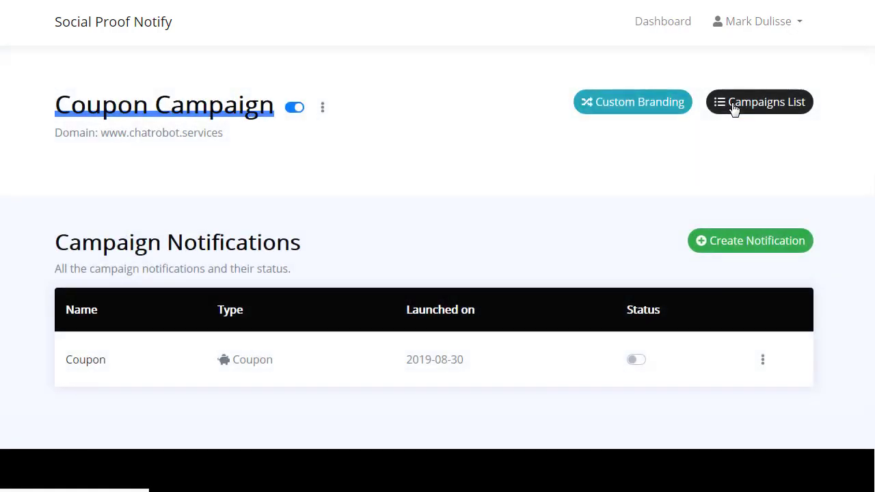
pyautogui.click(621, 106)
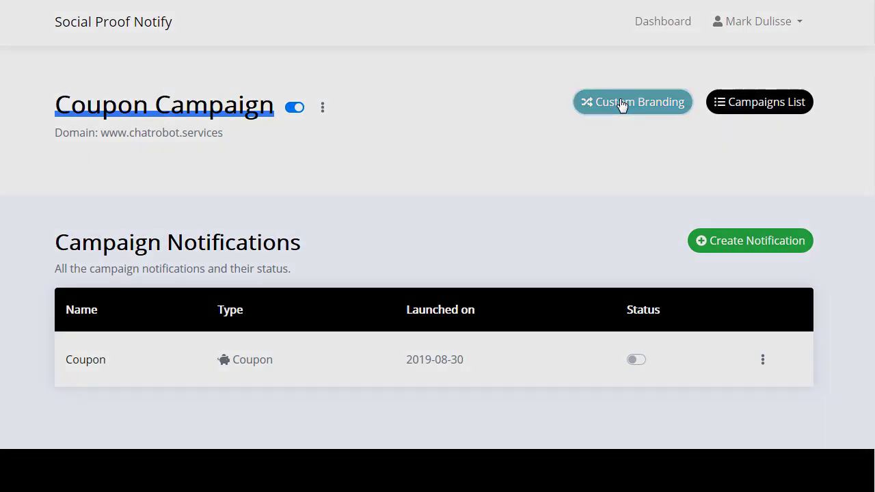
pyautogui.click(385, 102)
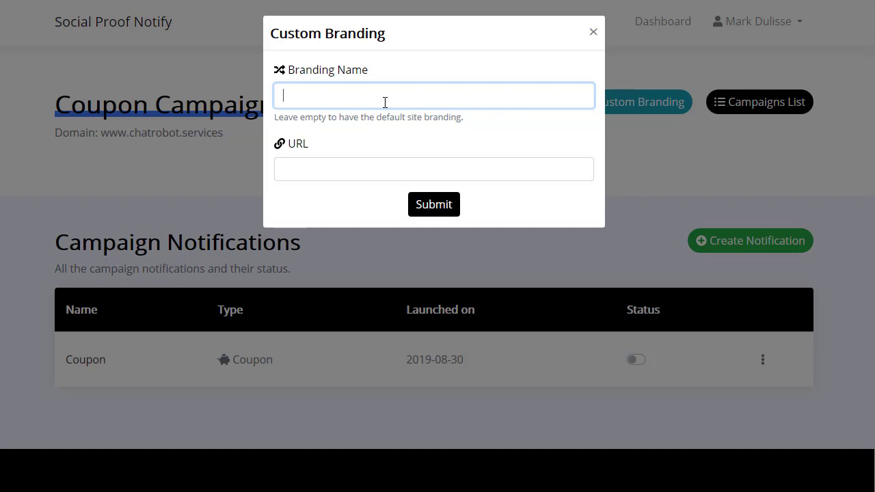
pyautogui.click(376, 175)
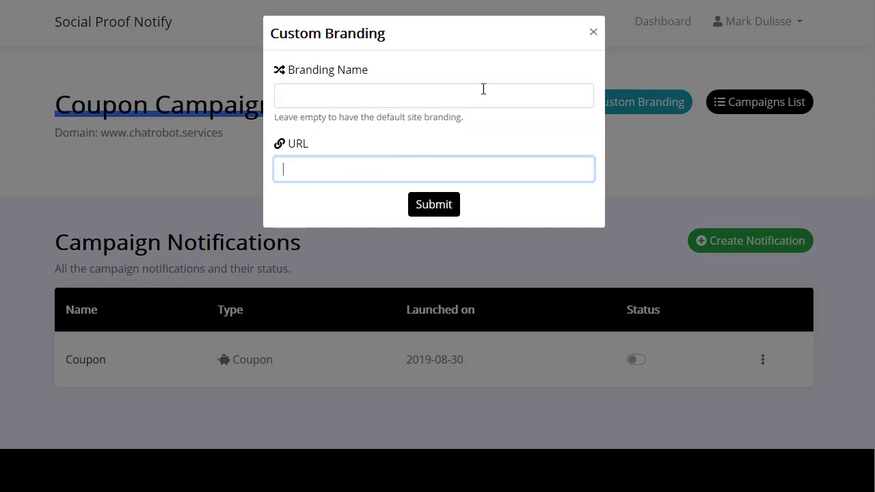
pyautogui.click(498, 77)
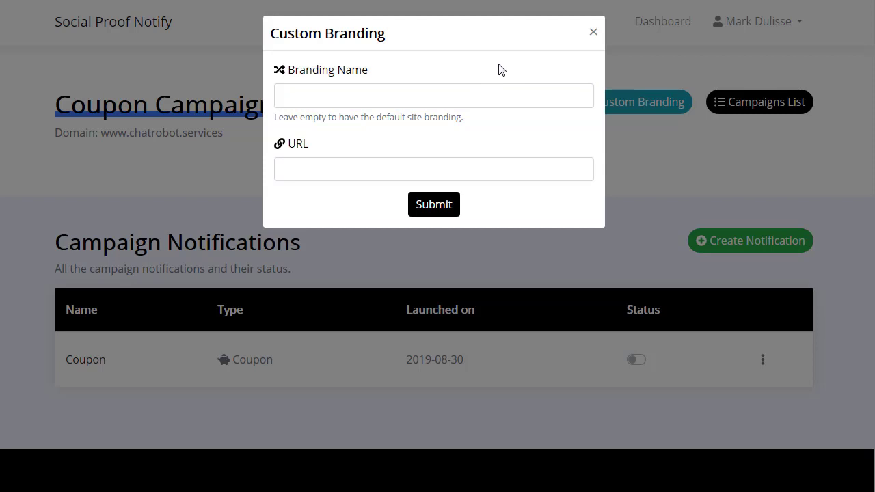
pyautogui.click(593, 34)
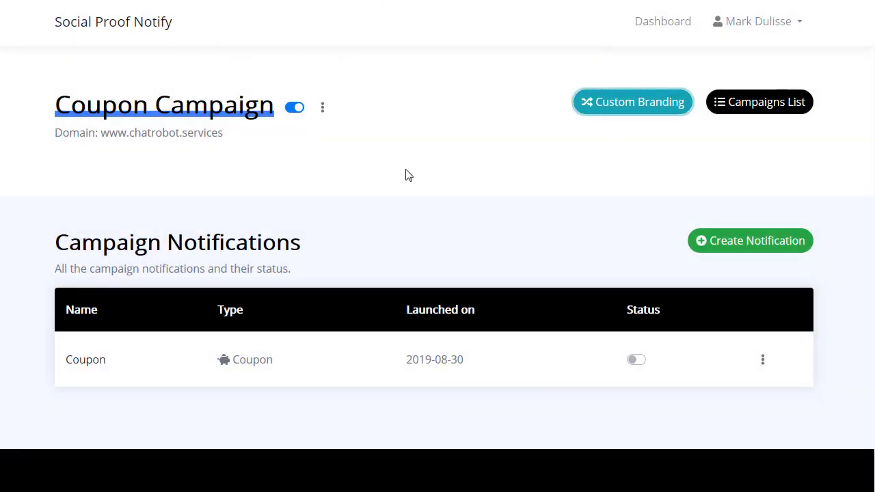
# Step: Reopen the Coupon campaign from the campaigns list and switch its Coupon notification's status on
pyautogui.moveTo(87, 247); pyautogui.dragTo(256, 246)
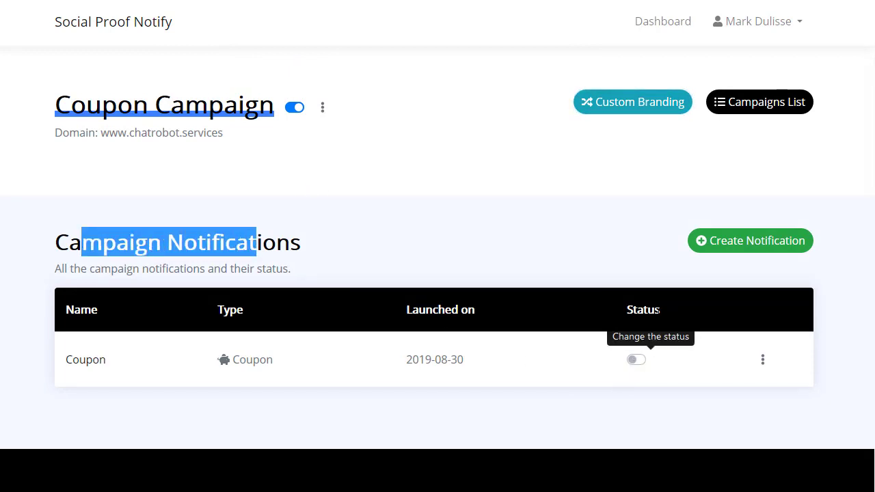
pyautogui.click(759, 112)
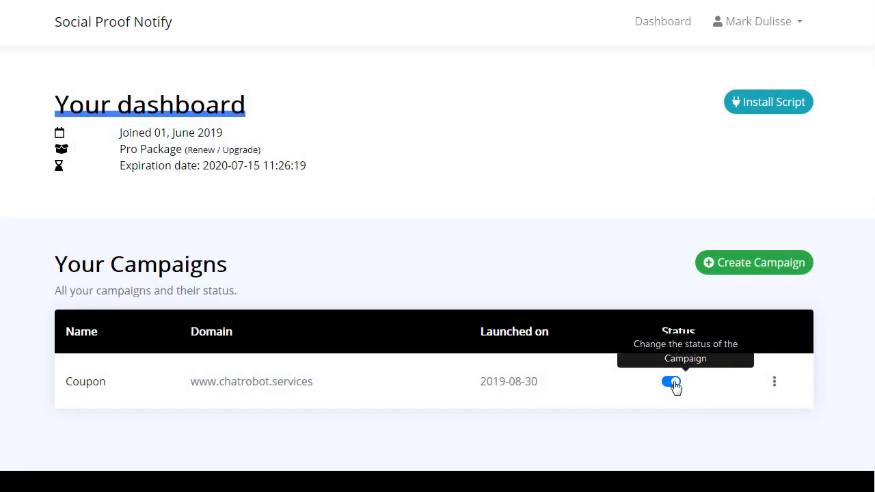
pyautogui.click(273, 385)
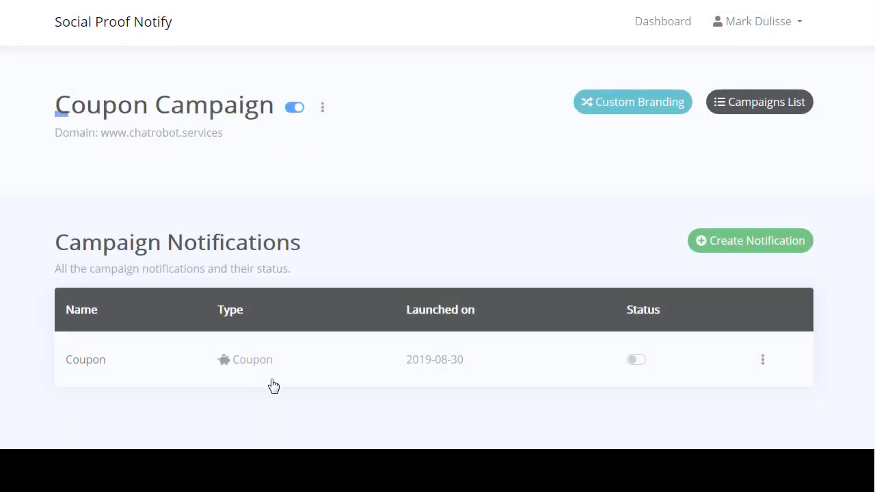
pyautogui.click(639, 363)
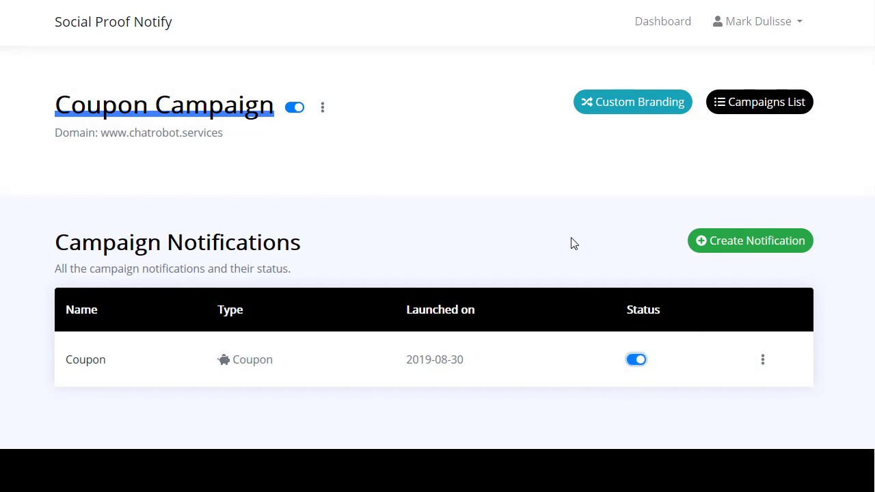
# Step: Go to the Install Script page, copy the full pixel code snippet, and mark the </head> placement in the instructions
pyautogui.click(803, 29)
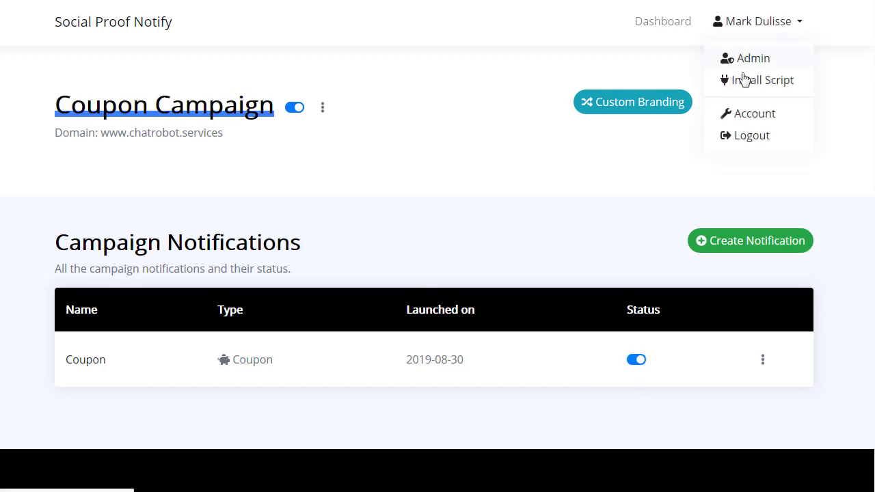
pyautogui.click(760, 82)
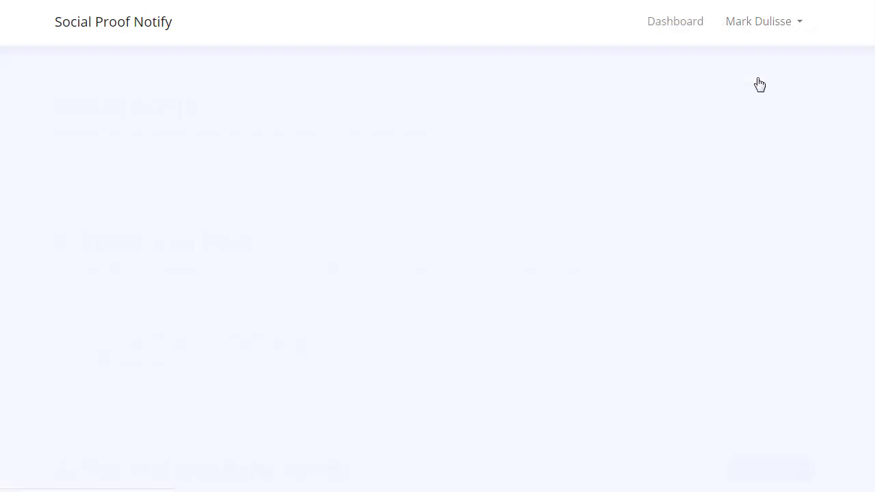
pyautogui.moveTo(262, 372); pyautogui.dragTo(47, 339)
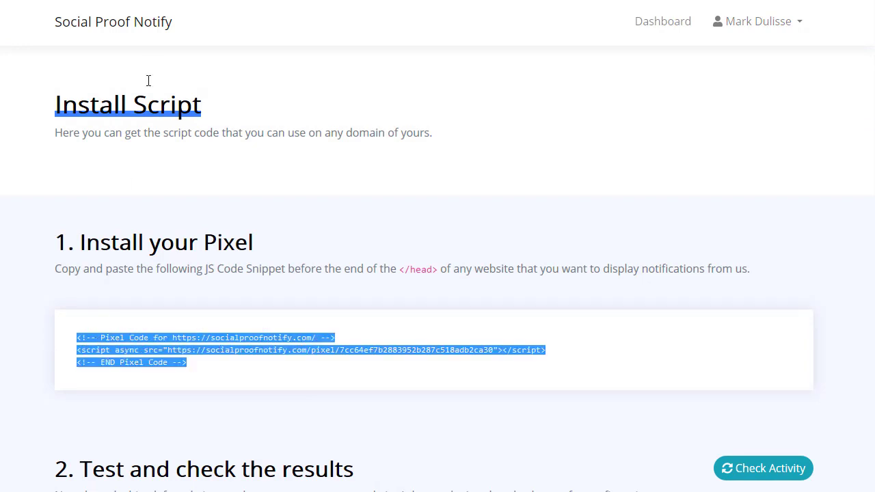
pyautogui.moveTo(401, 269); pyautogui.dragTo(440, 268)
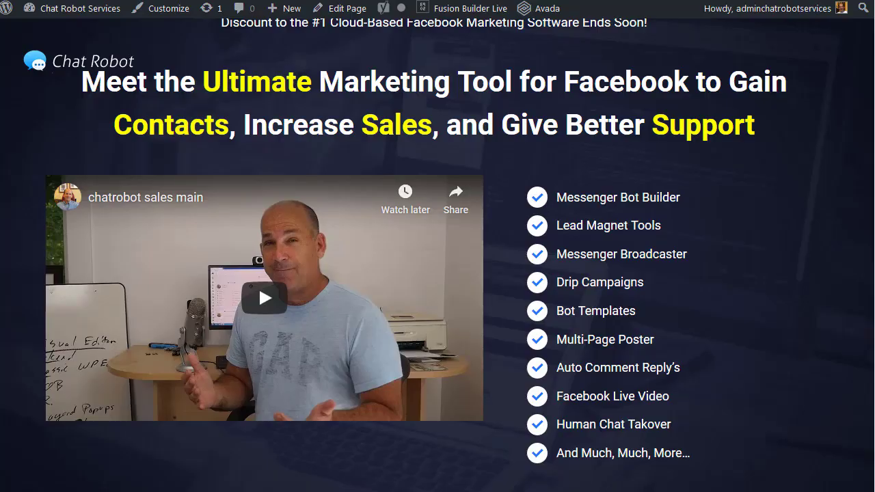
# Step: Switch to the Chat Robot Services WordPress site and go through its dashboard to the Avada Theme Options
pyautogui.moveTo(81, 9)
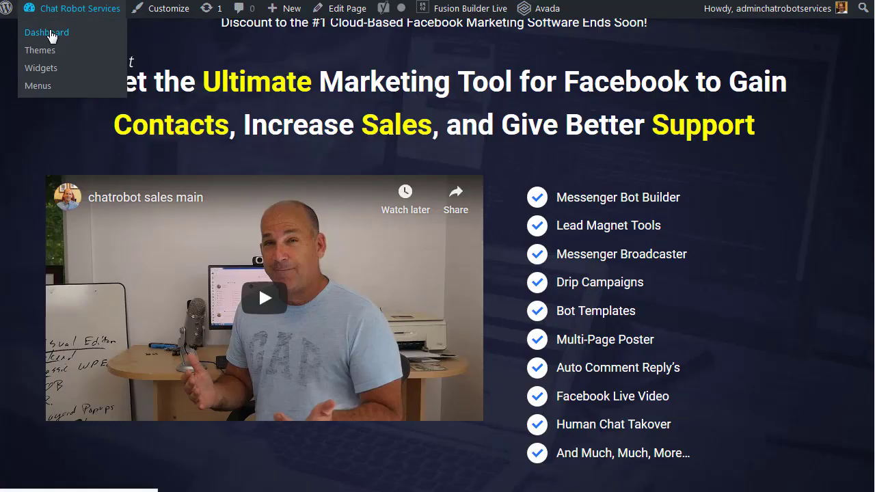
pyautogui.click(50, 36)
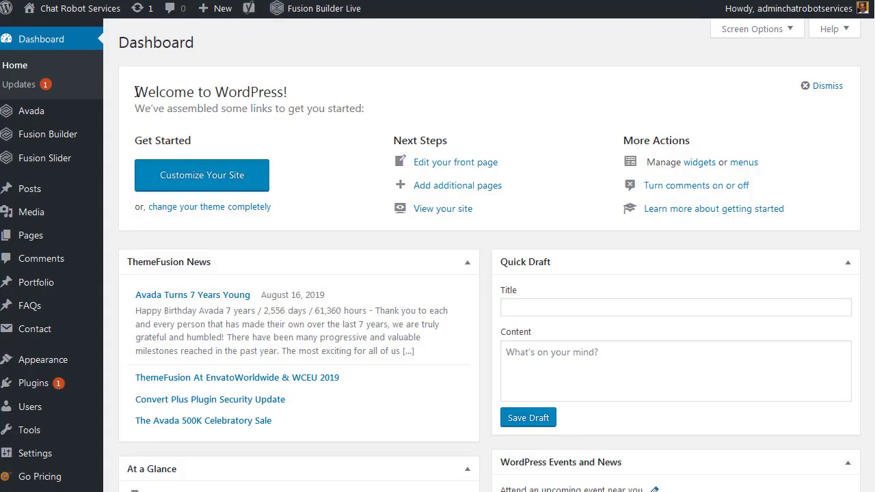
pyautogui.moveTo(40, 111)
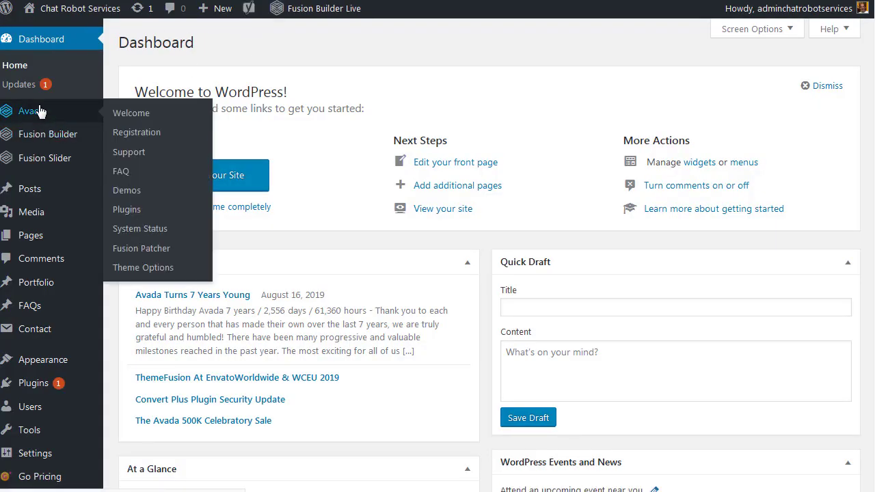
pyautogui.click(145, 269)
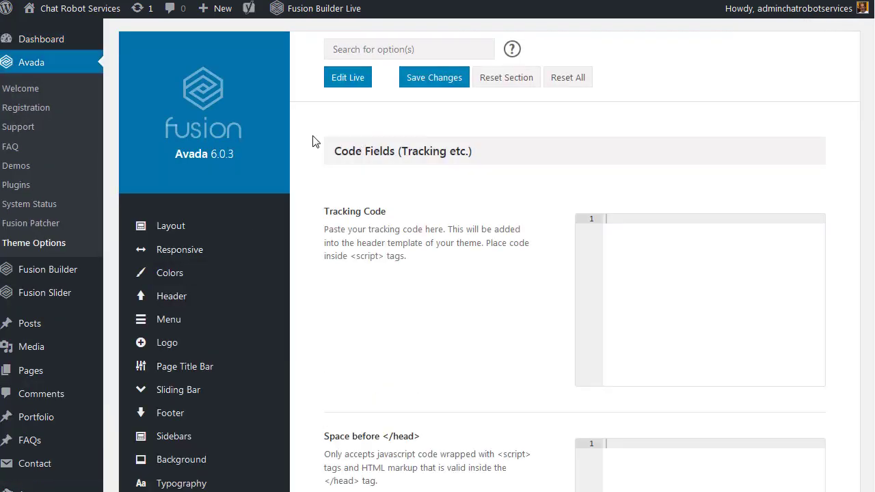
# Step: Paste the copied pixel code into the "Space before </head>" code field of the Avada theme options and save the changes
pyautogui.scroll(-5, 315, 142)
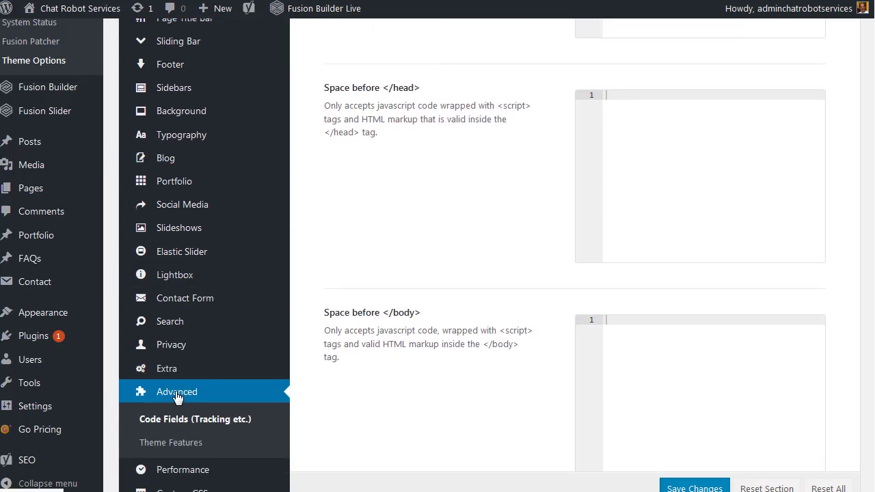
pyautogui.scroll(2, 361, 322)
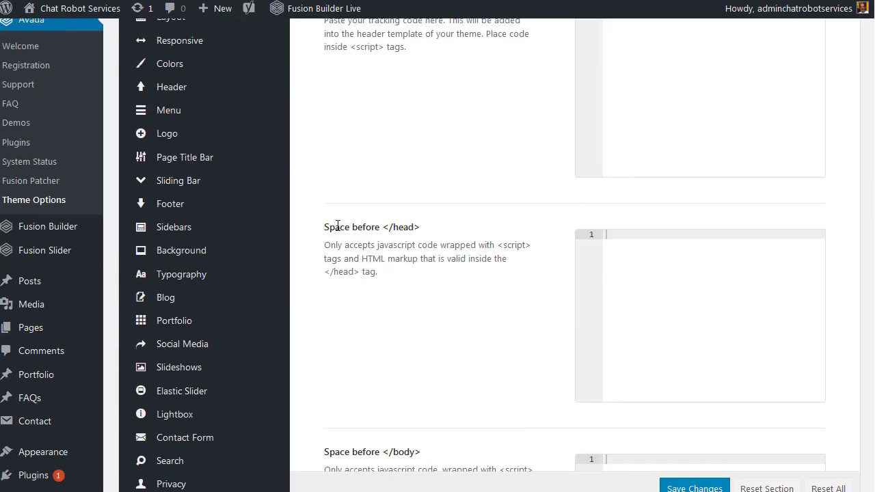
pyautogui.moveTo(329, 227); pyautogui.dragTo(421, 230)
pyautogui.moveTo(400, 271); pyautogui.dragTo(358, 246)
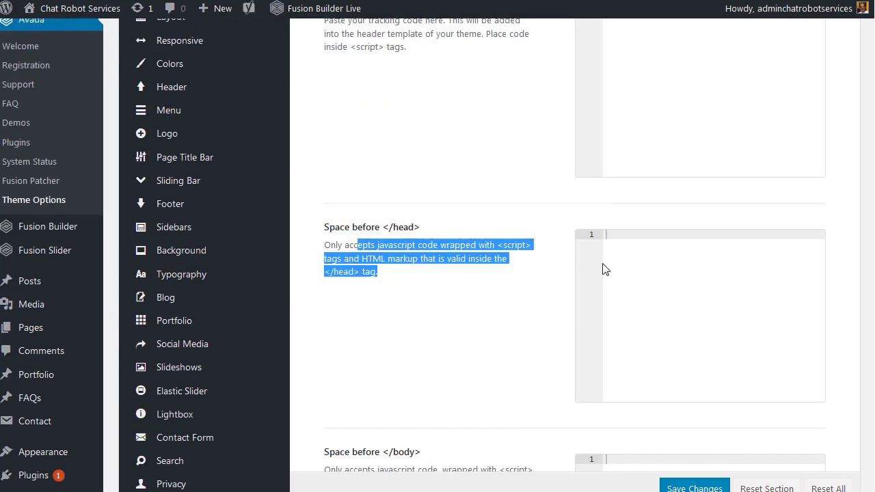
pyautogui.click(624, 238)
pyautogui.rightClick(624, 237)
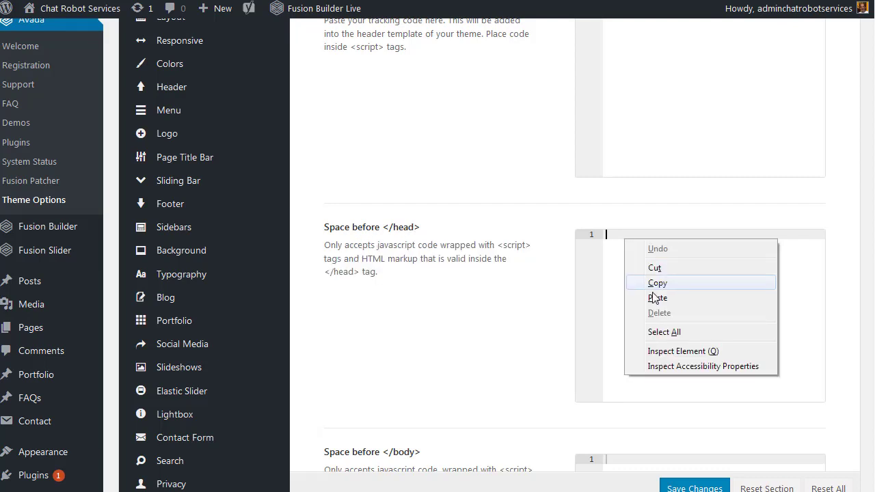
pyautogui.click(653, 283)
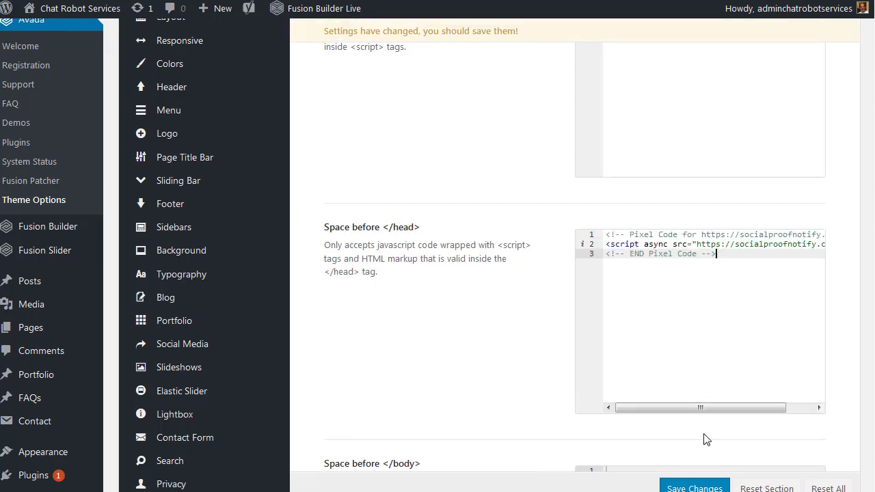
pyautogui.scroll(-1, 707, 440)
pyautogui.scroll(-2, 868, 416)
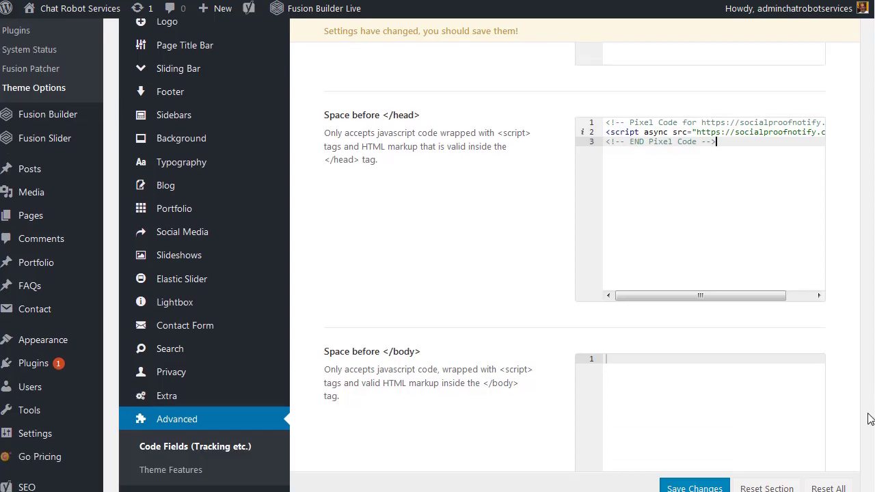
pyautogui.click(711, 486)
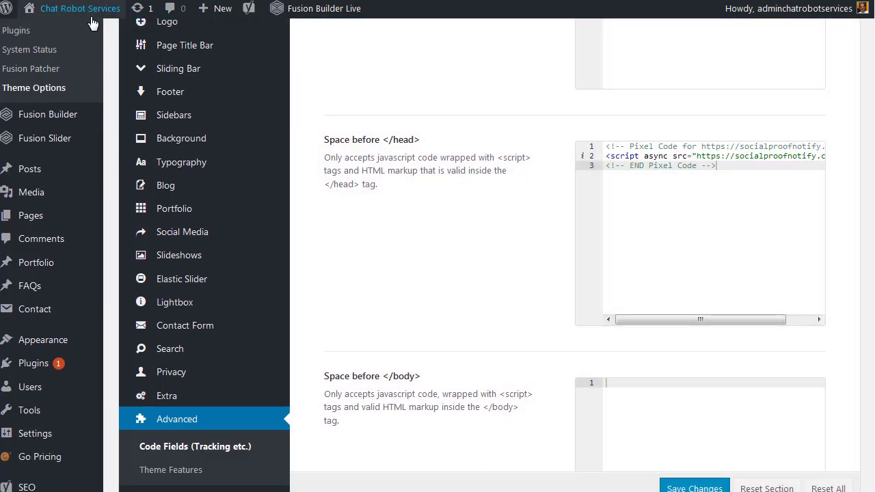
# Step: View the coupon notification on the live Chat Robot site while reading down the page, and dismiss the notification
pyautogui.moveTo(69, 10)
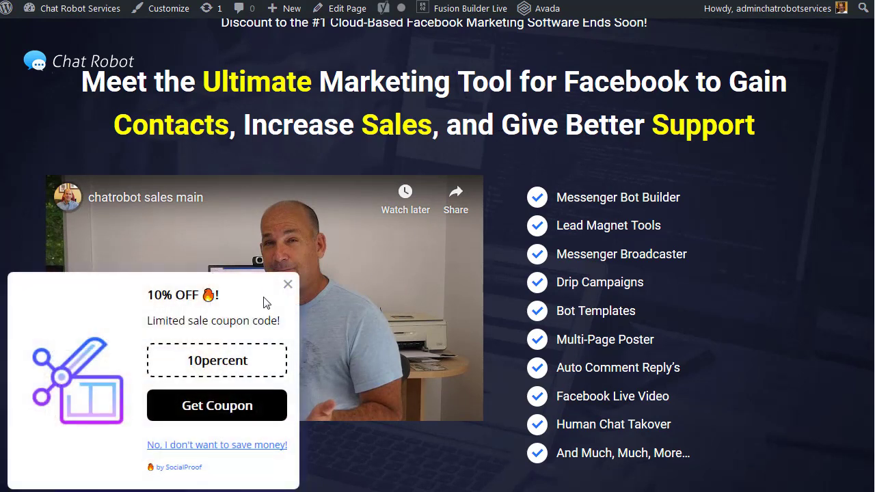
pyautogui.scroll(-6, 325, 288)
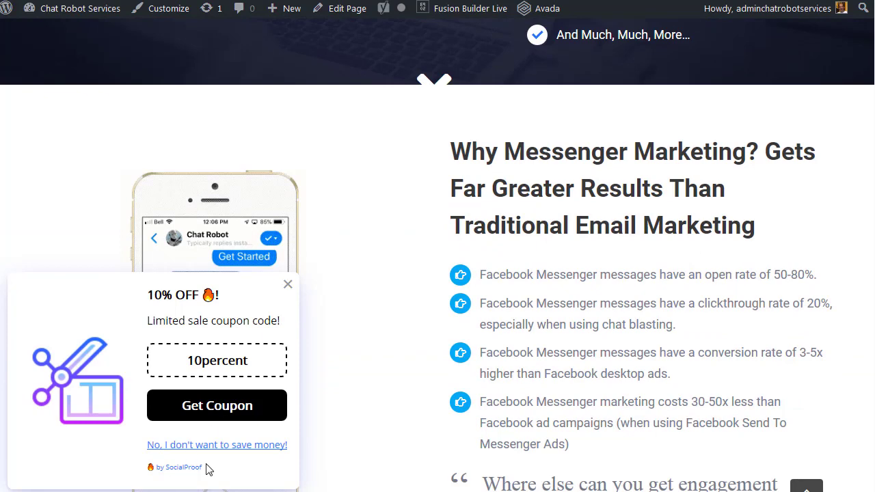
pyautogui.click(288, 285)
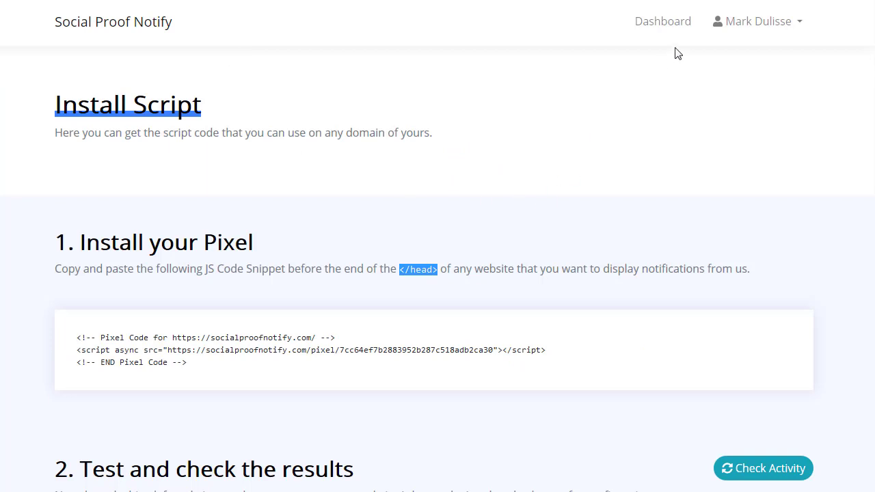
# Step: Return to the Social Proof Notify dashboard and start a new notification in the Coupon campaign
pyautogui.click(670, 24)
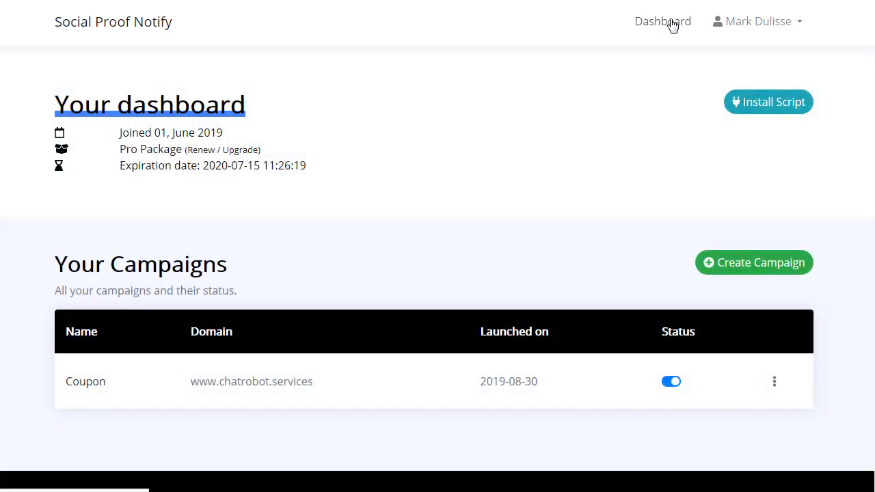
pyautogui.click(239, 381)
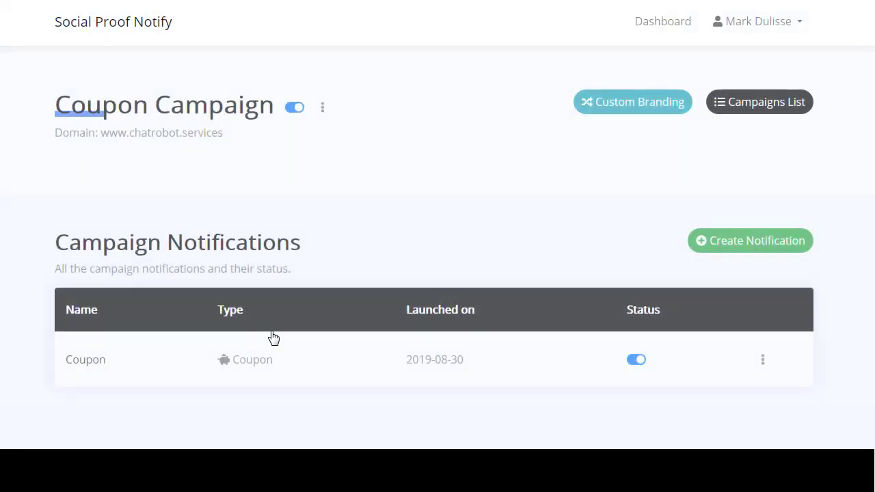
pyautogui.click(743, 242)
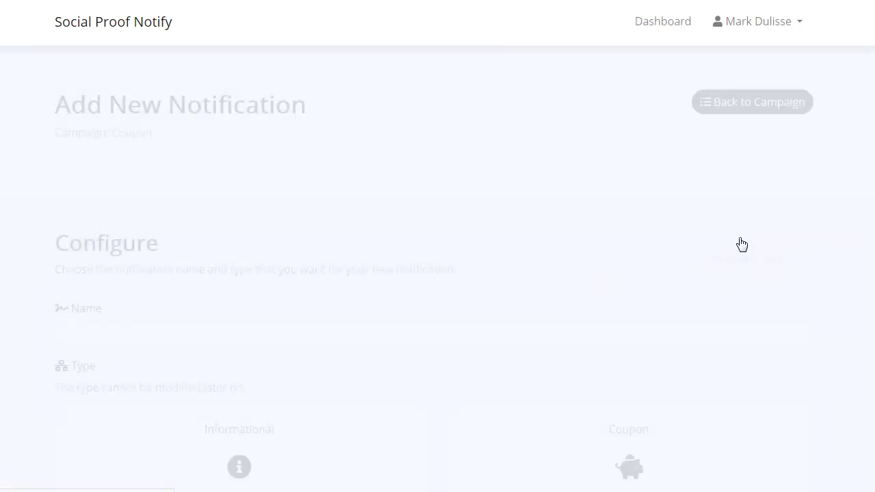
pyautogui.click(266, 333)
# Step: Create a notification of type Email Collector named "Email" in the Coupon campaign
pyautogui.scroll(-9, 379, 305)
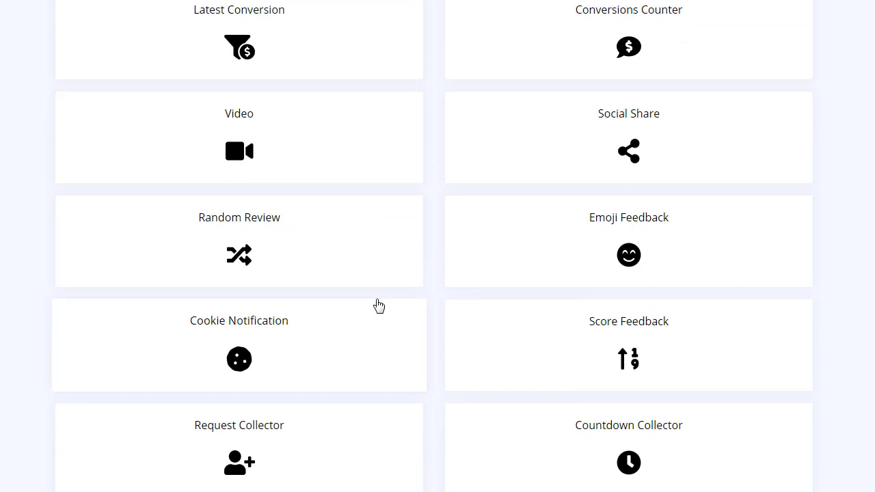
pyautogui.scroll(-2, 379, 305)
pyautogui.scroll(5, 379, 305)
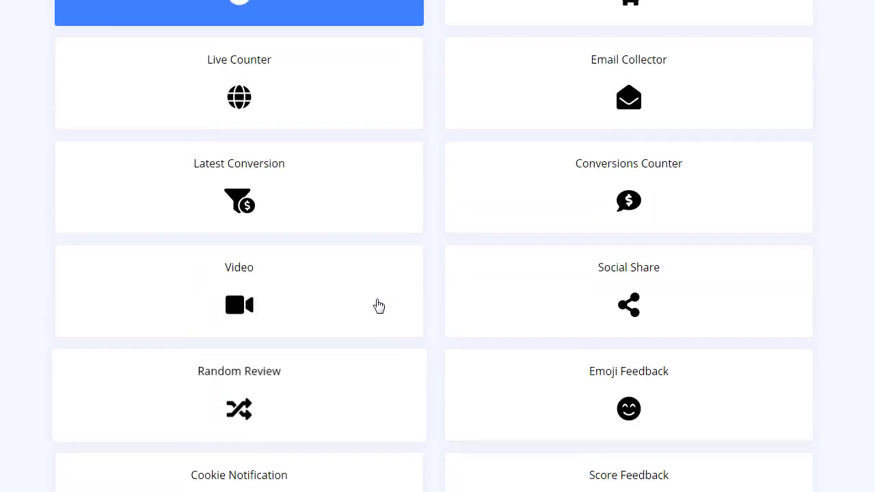
pyautogui.click(589, 223)
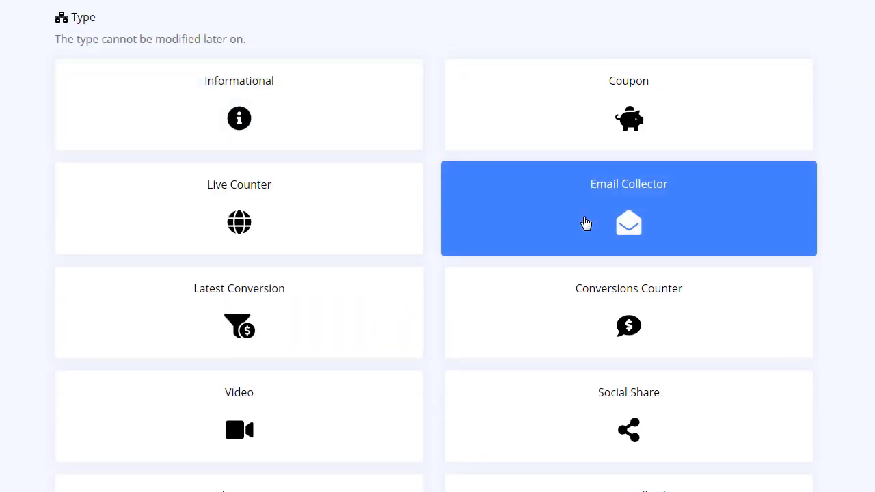
pyautogui.scroll(4, 345, 196)
pyautogui.click(253, 264)
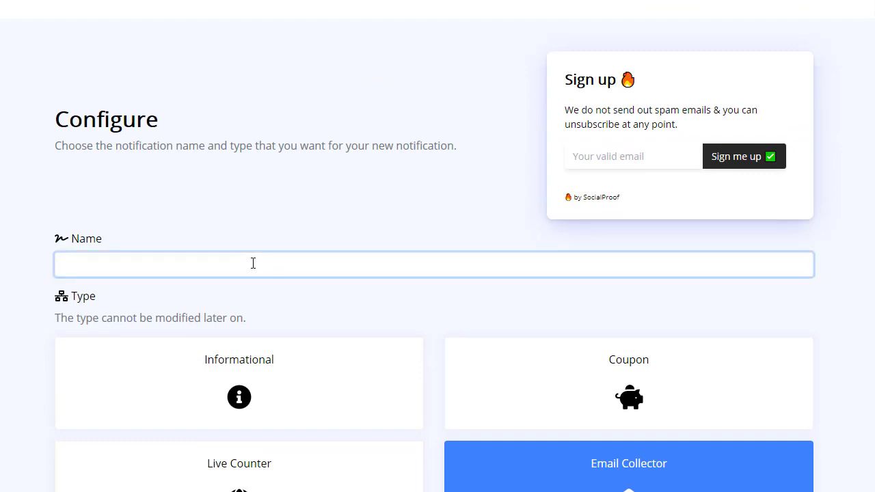
pyautogui.write('Email')
pyautogui.scroll(-11, 428, 189)
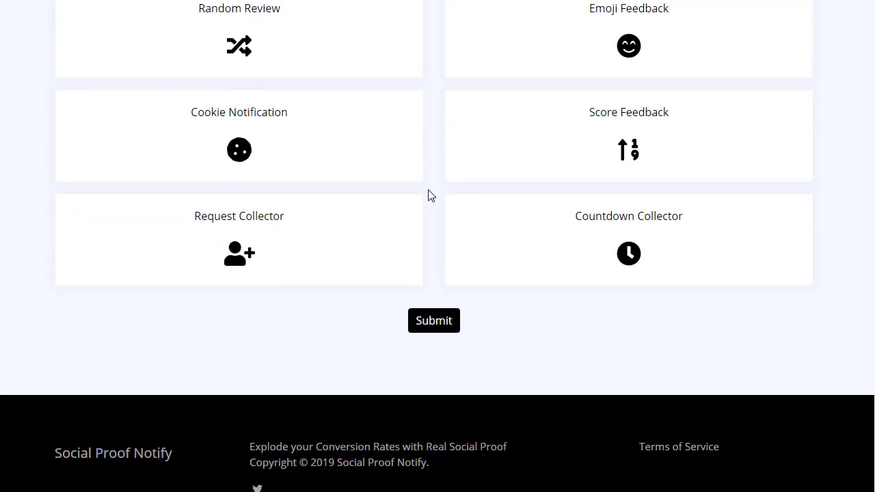
pyautogui.click(431, 320)
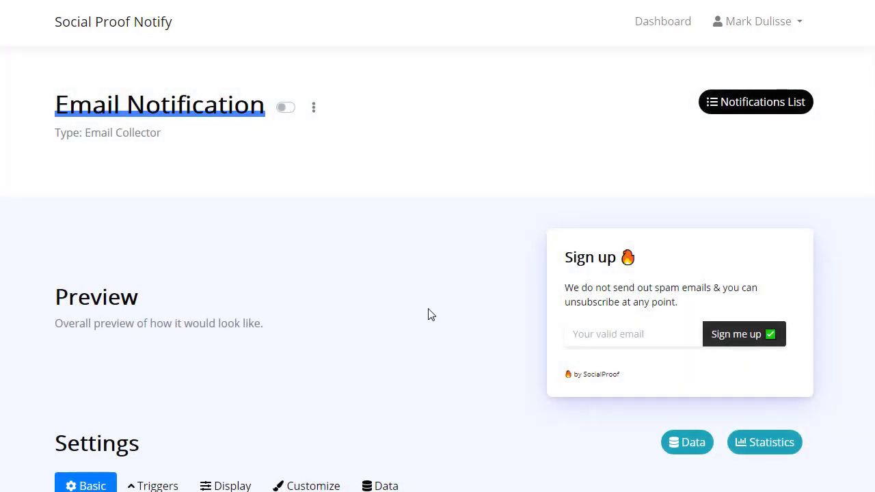
# Step: Try enabling Send Caught Data to External with a webhook in the Email notification's data settings, and switch it back off
pyautogui.scroll(-5, 429, 318)
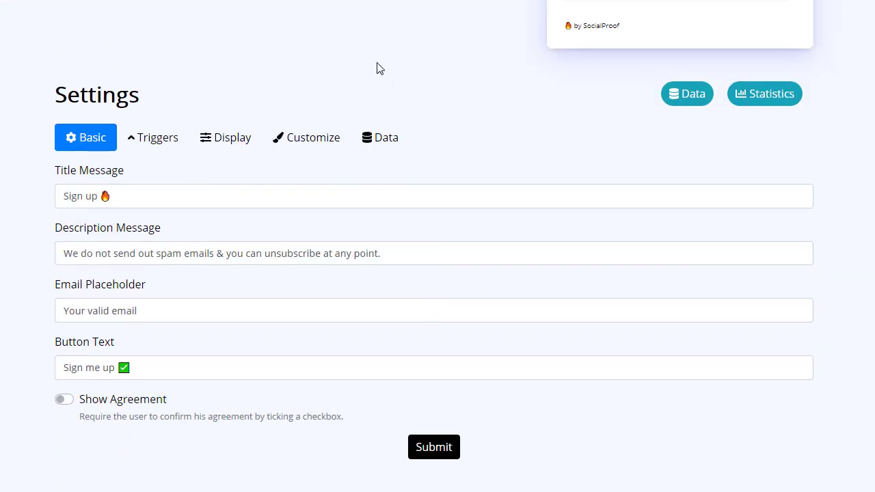
pyautogui.click(385, 139)
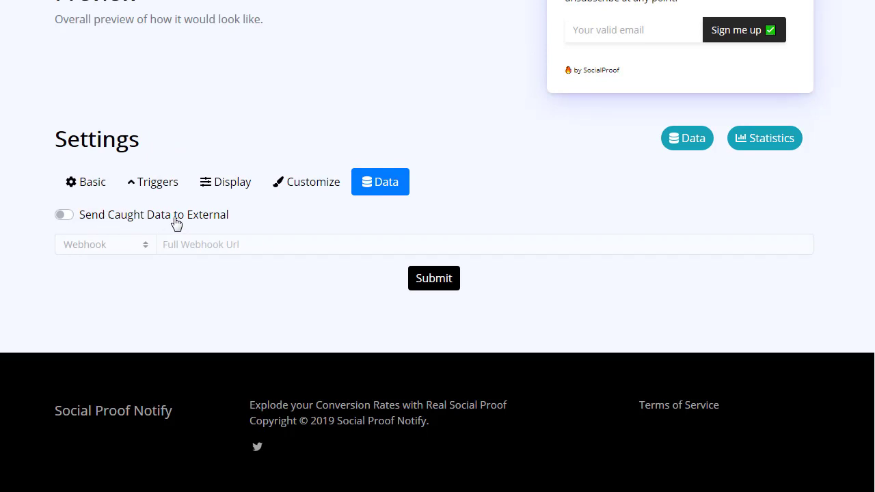
pyautogui.click(61, 216)
pyautogui.click(115, 246)
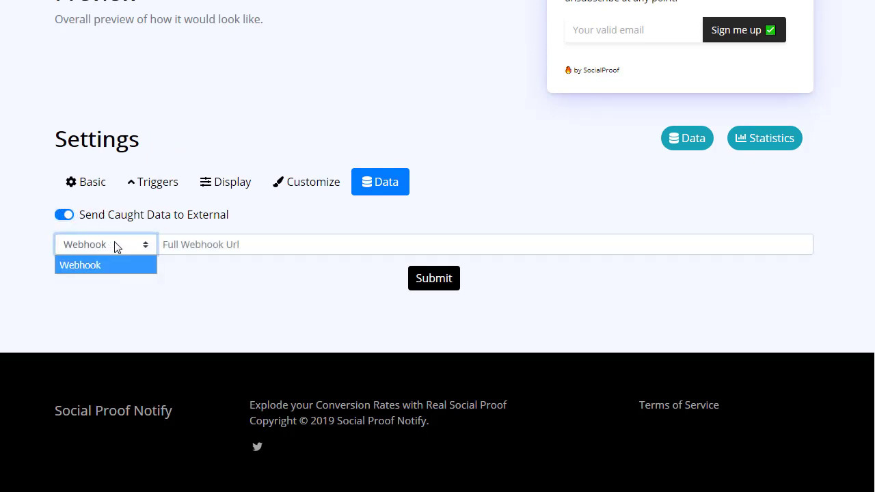
pyautogui.click(248, 244)
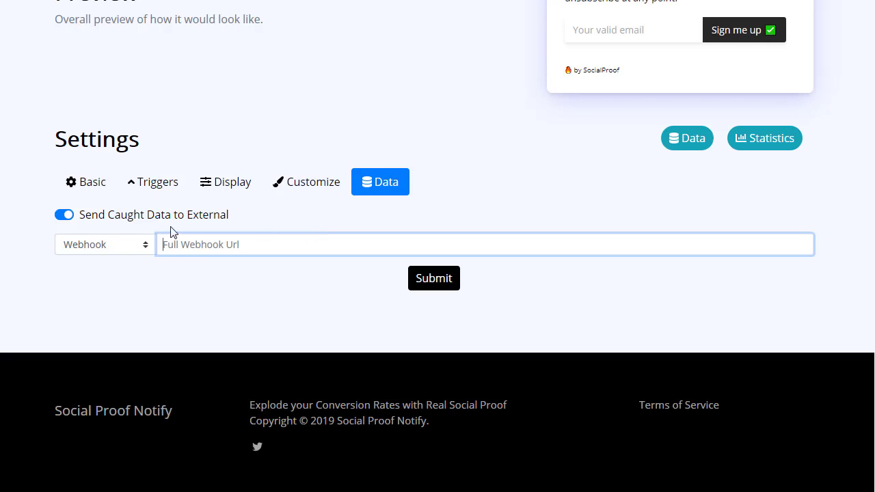
pyautogui.click(61, 218)
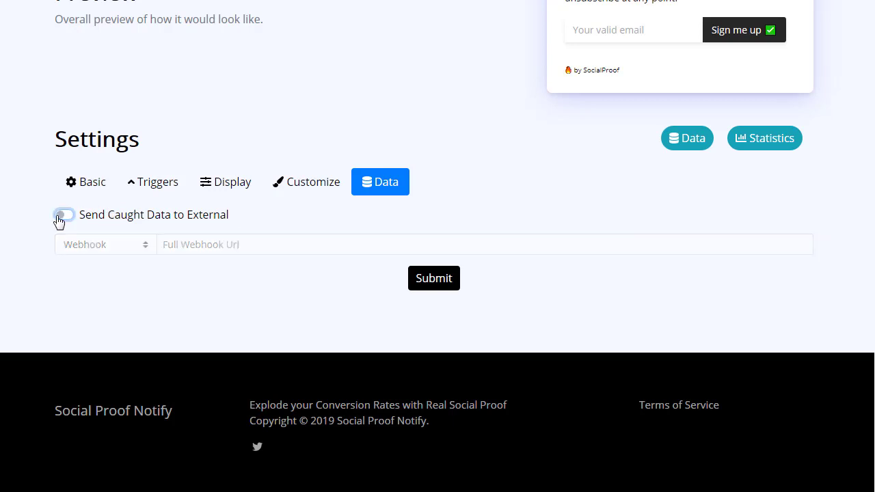
pyautogui.scroll(5, 368, 124)
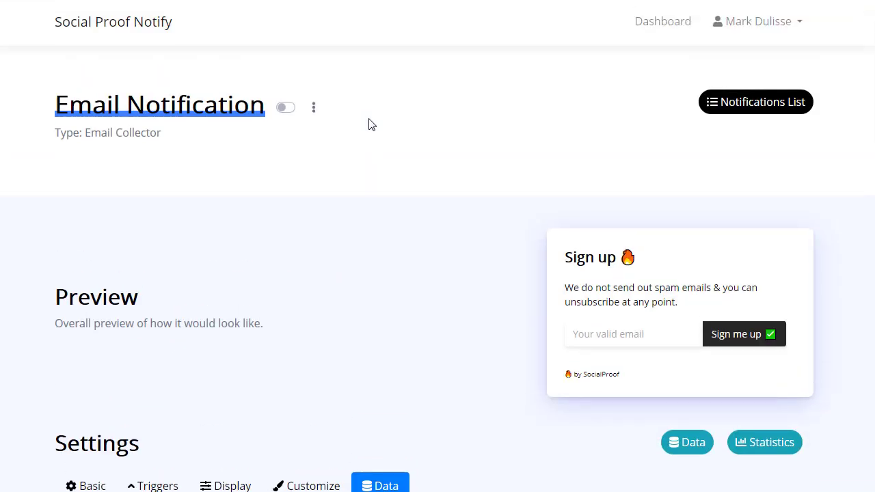
pyautogui.scroll(-5, 382, 186)
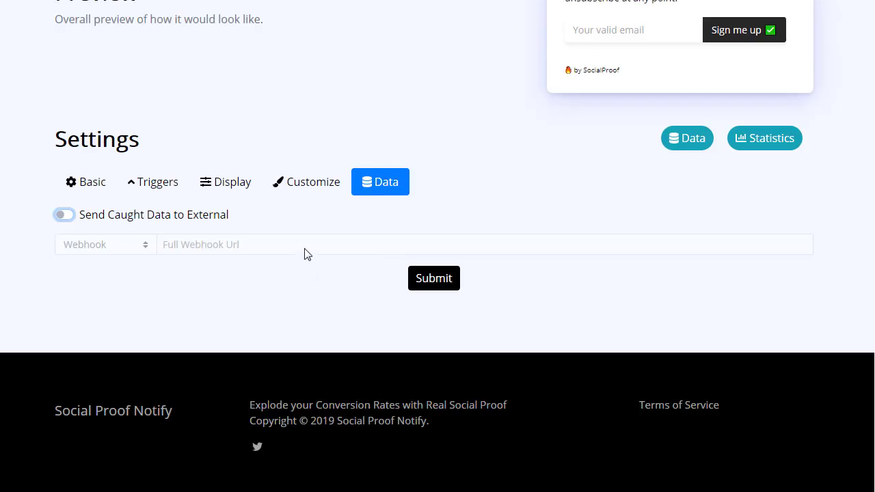
# Step: Create another notification in the Coupon campaign, of type Conversions Counter and named "Conversion Counter"
pyautogui.scroll(5, 307, 247)
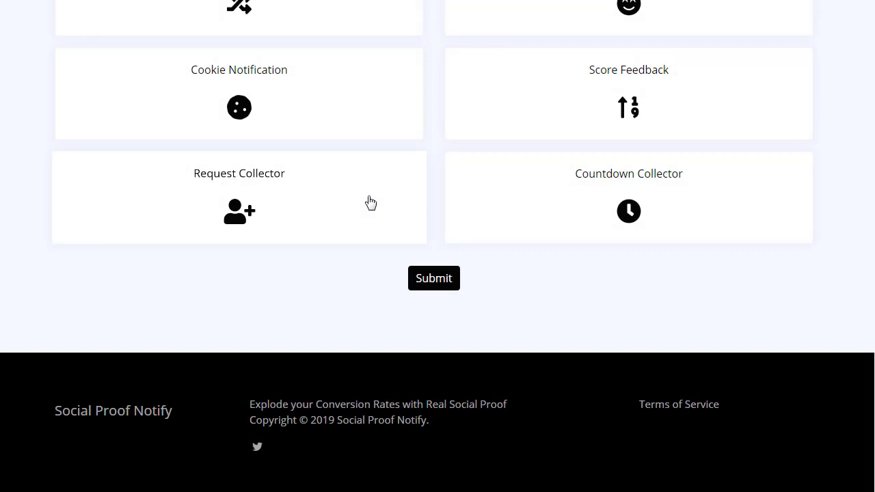
pyautogui.scroll(3, 369, 201)
pyautogui.scroll(4, 371, 203)
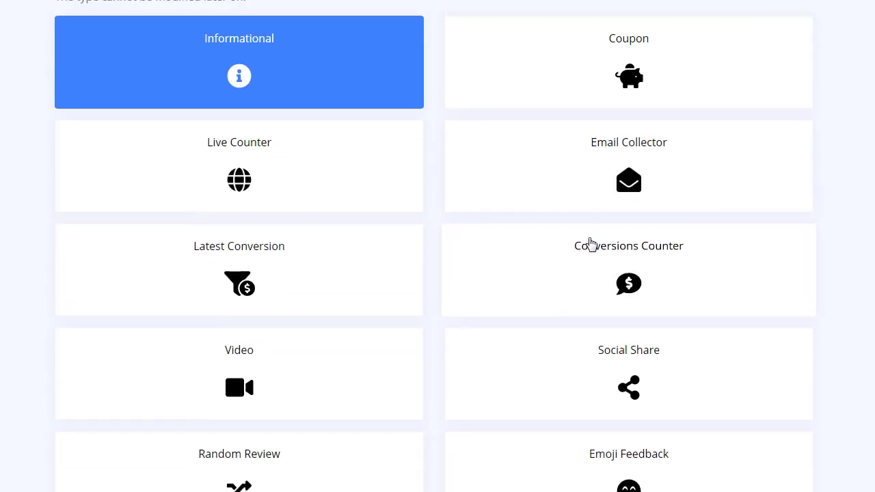
pyautogui.click(609, 267)
pyautogui.scroll(-7, 586, 278)
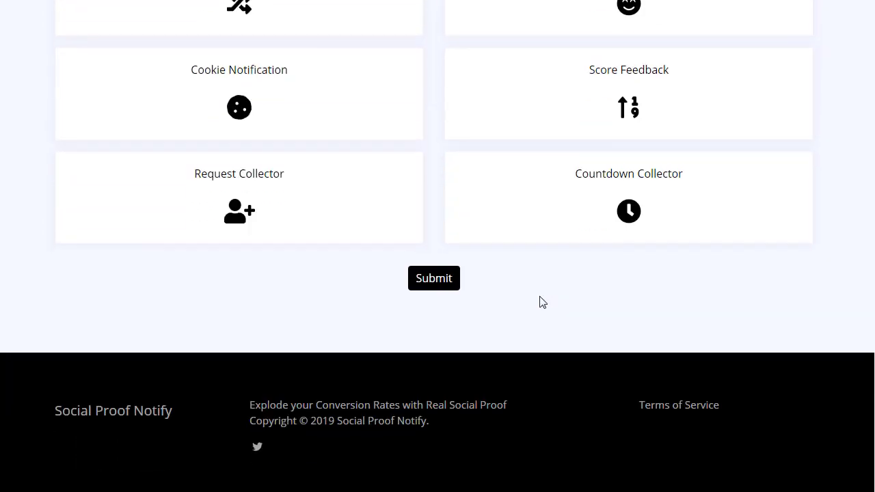
pyautogui.click(423, 287)
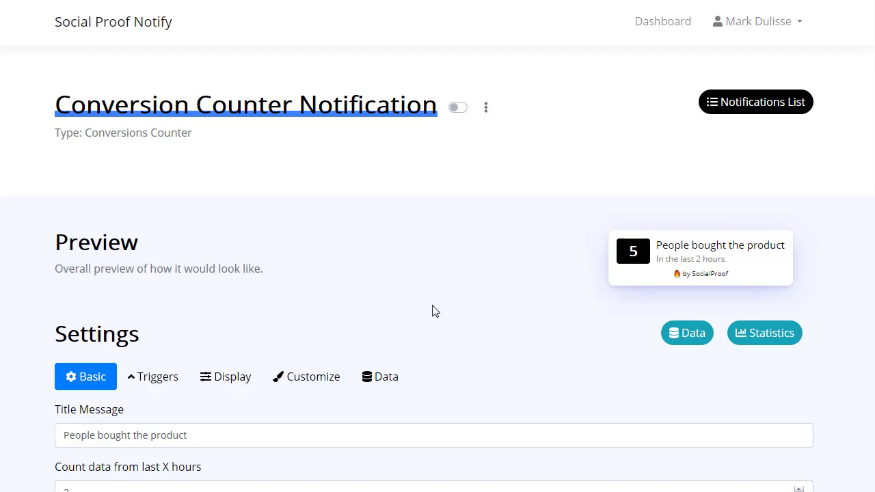
# Step: Examine the Conversion Counter's webhook trigger in its data settings, and try Auto Capture Data on and back off
pyautogui.click(378, 383)
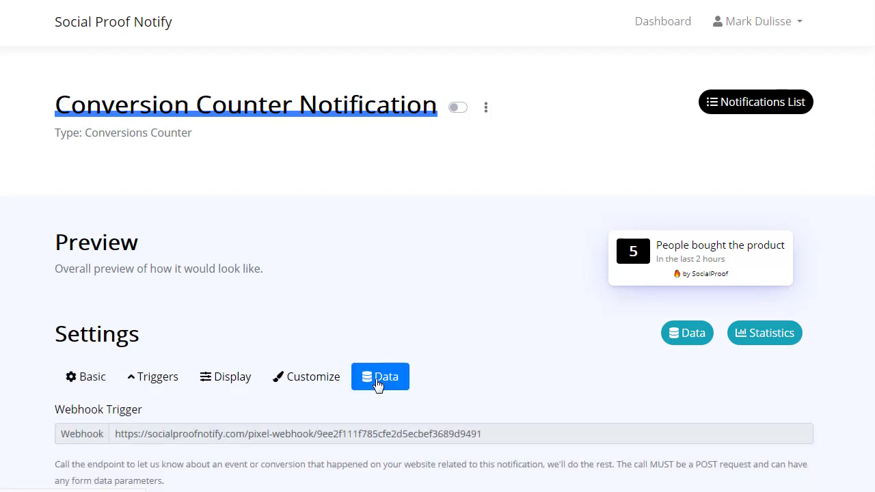
pyautogui.scroll(-4, 426, 312)
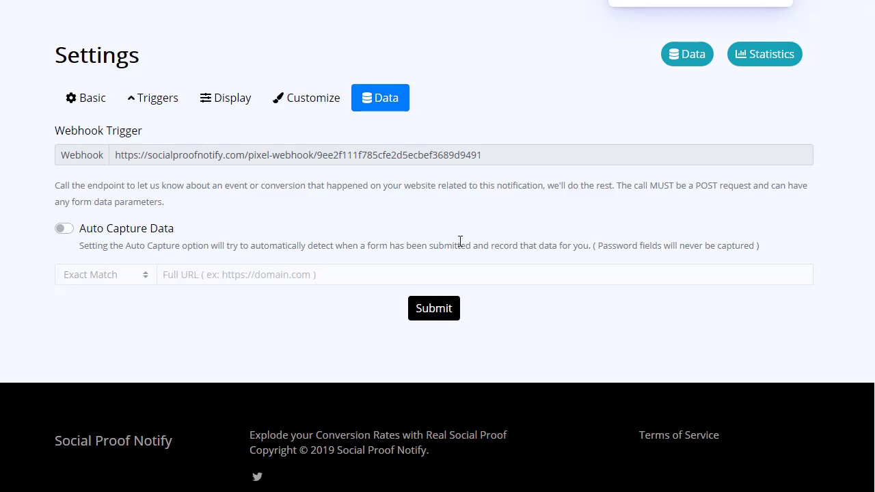
pyautogui.click(68, 233)
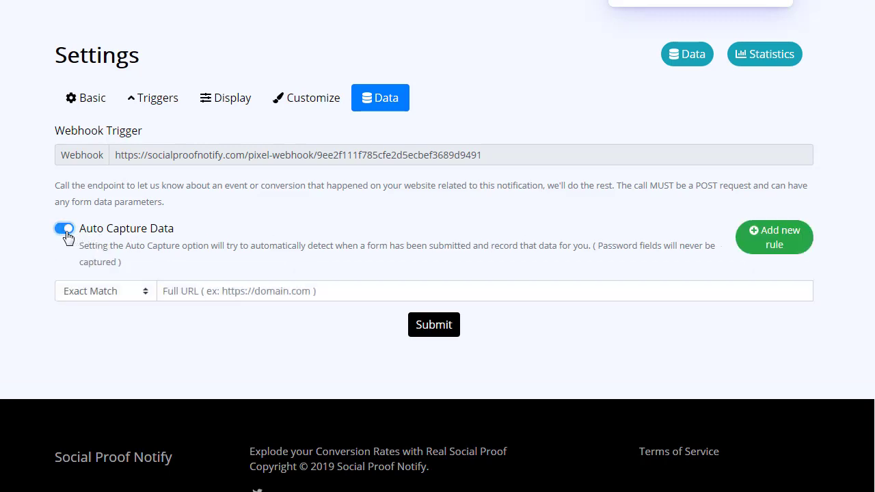
pyautogui.click(67, 234)
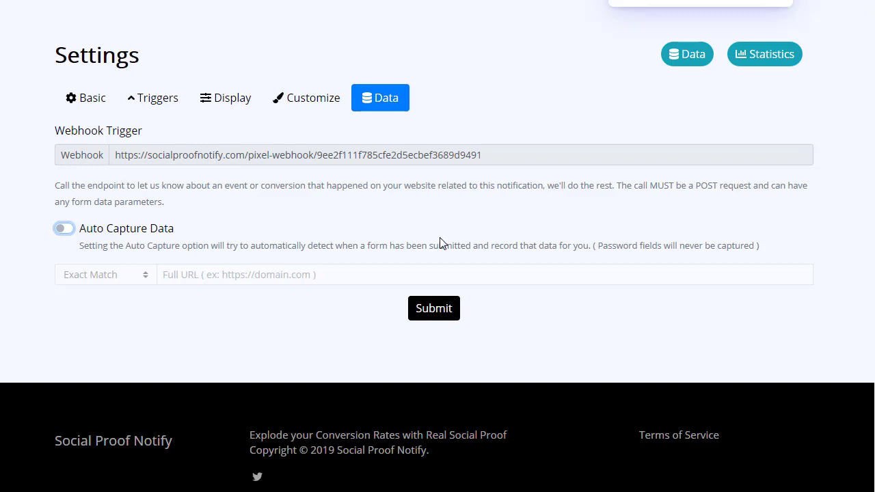
# Step: Create a further notification in the Coupon campaign, of type Live Counter and named "counter"
pyautogui.scroll(3, 440, 244)
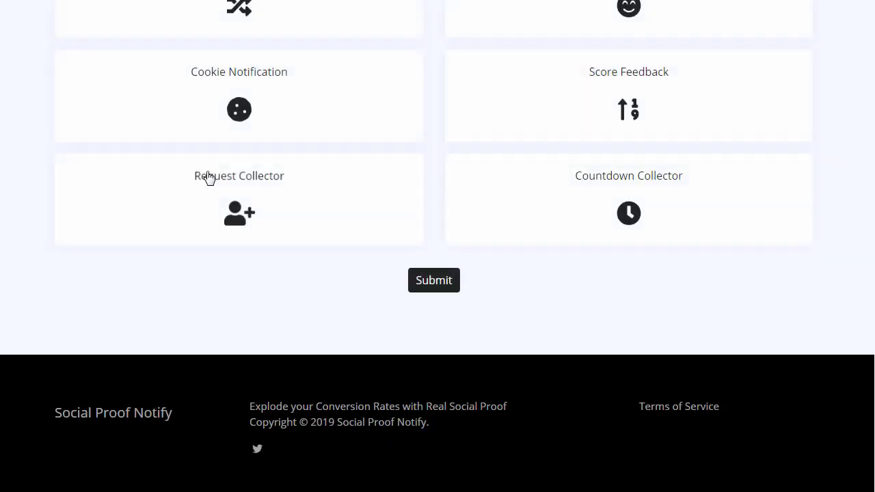
pyautogui.scroll(3, 250, 181)
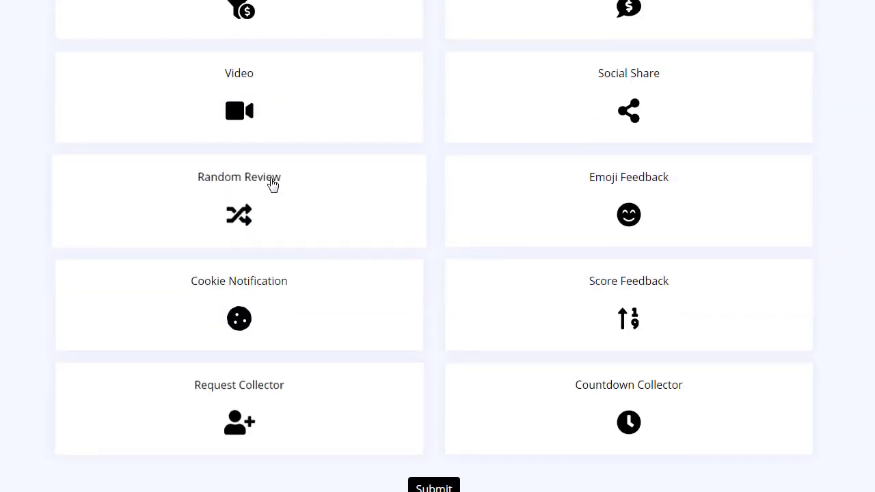
pyautogui.scroll(3, 272, 183)
pyautogui.scroll(1, 393, 152)
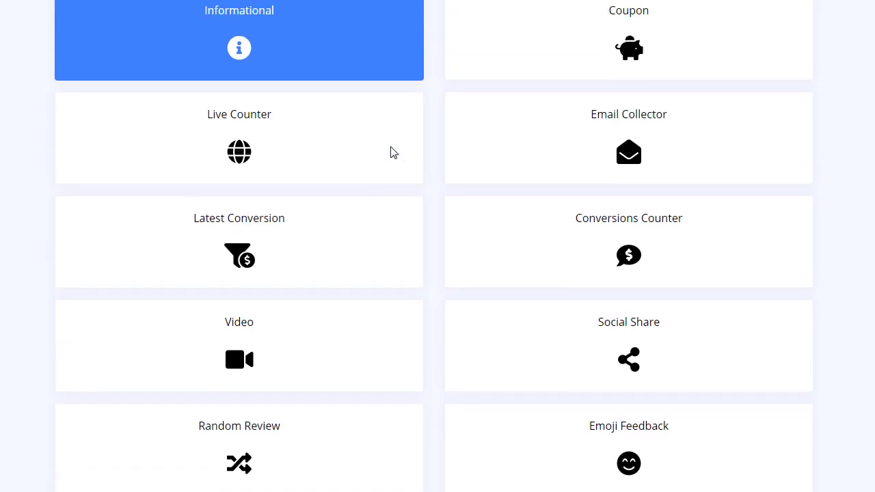
pyautogui.scroll(1, 393, 151)
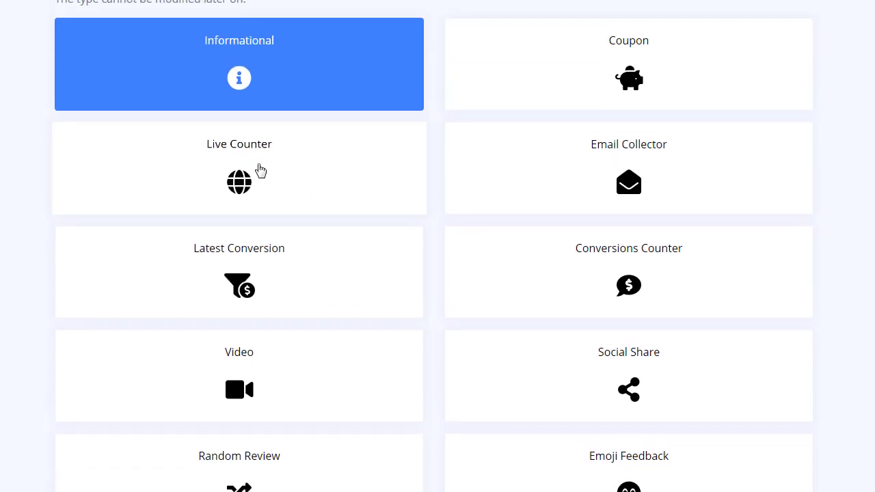
pyautogui.click(259, 169)
pyautogui.scroll(5, 281, 173)
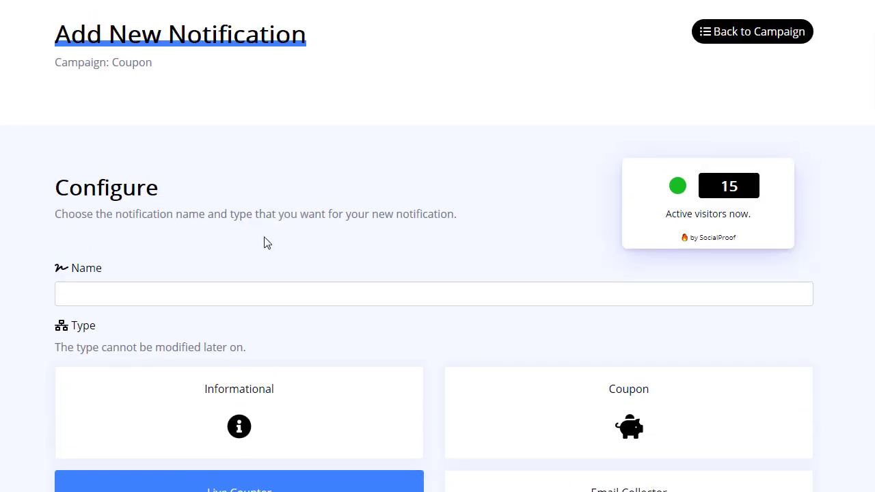
pyautogui.click(258, 305)
pyautogui.write('counter')
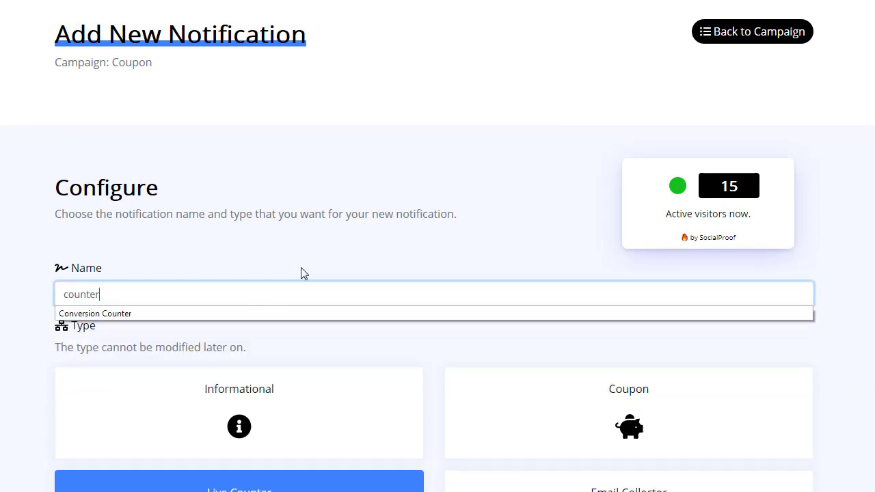
pyautogui.scroll(-10, 321, 252)
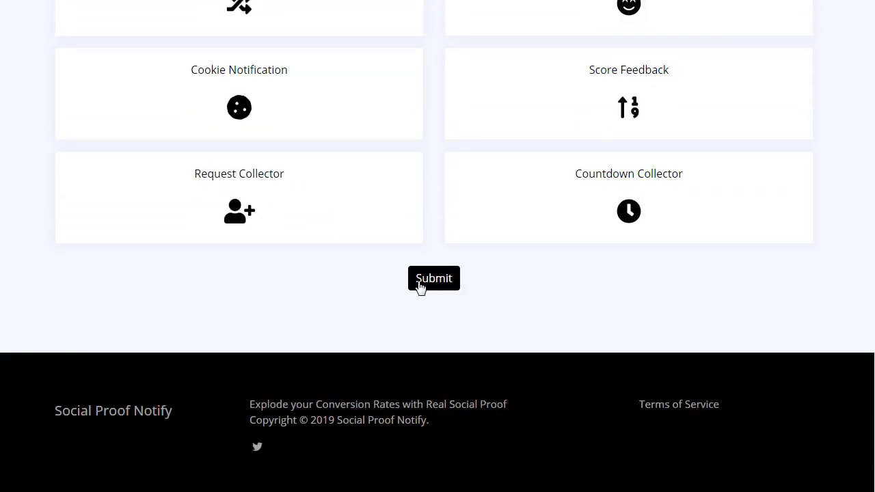
pyautogui.click(424, 284)
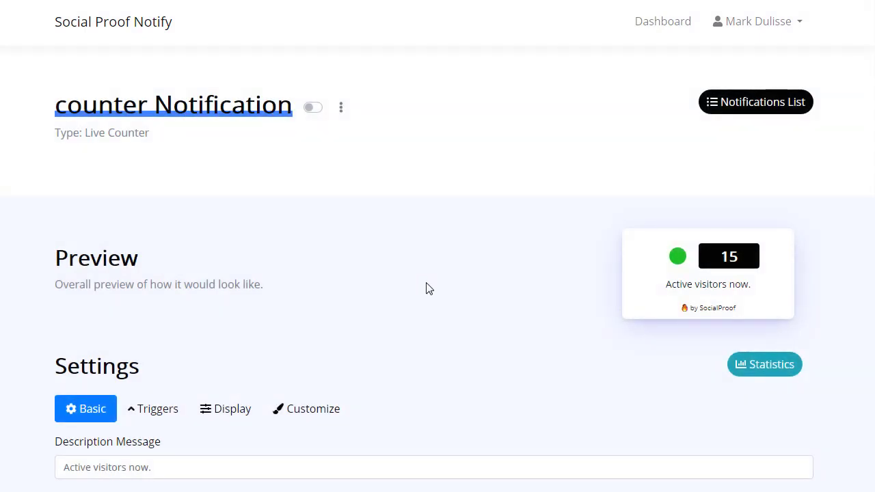
# Step: Look through the Live Counter's basic settings for the description message, counted minutes and notification URL
pyautogui.scroll(-4, 425, 289)
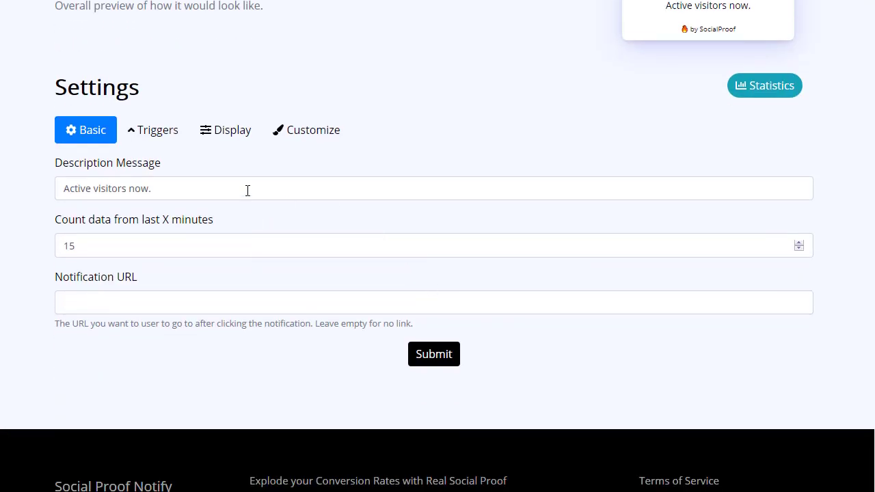
pyautogui.scroll(1, 248, 190)
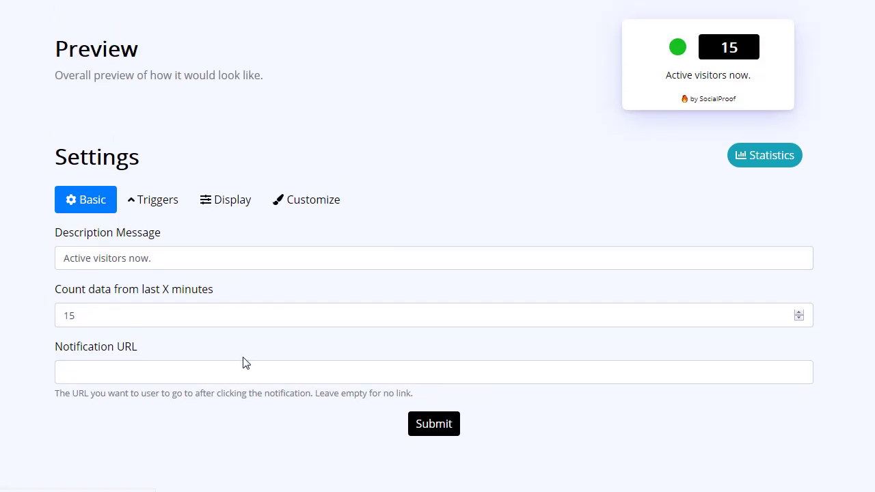
pyautogui.click(252, 371)
# Step: Create another notification in the Coupon campaign, of type Video and named "video"
pyautogui.scroll(3, 320, 311)
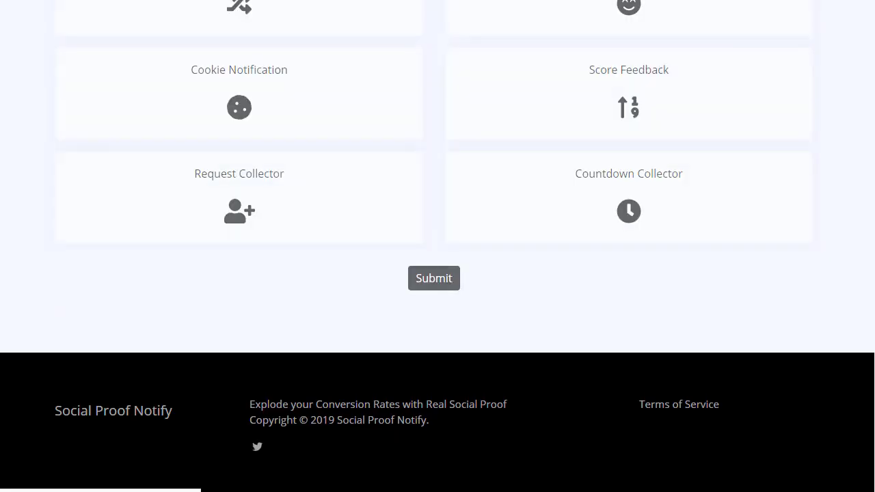
pyautogui.scroll(4, 209, 227)
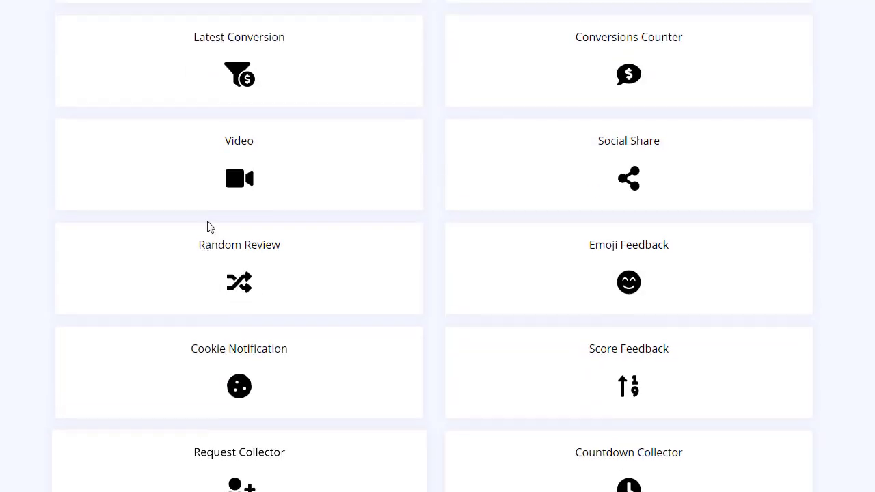
pyautogui.click(262, 180)
pyautogui.scroll(6, 263, 180)
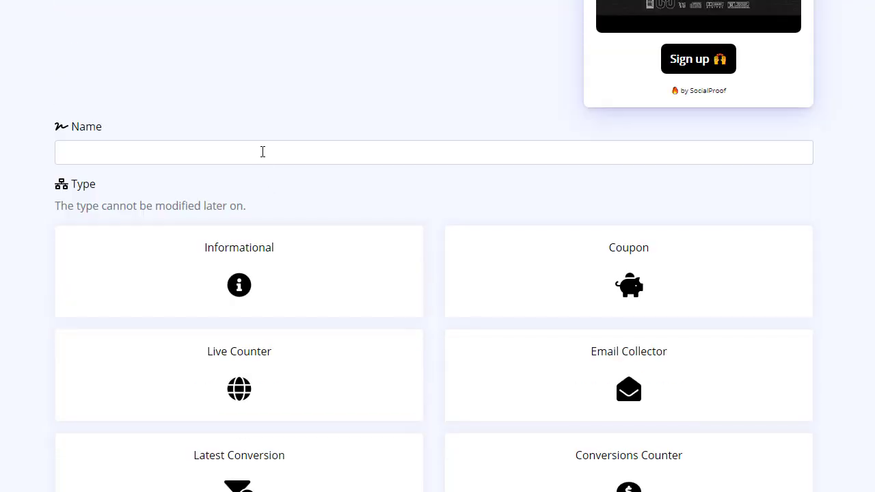
pyautogui.click(262, 152)
pyautogui.write('video')
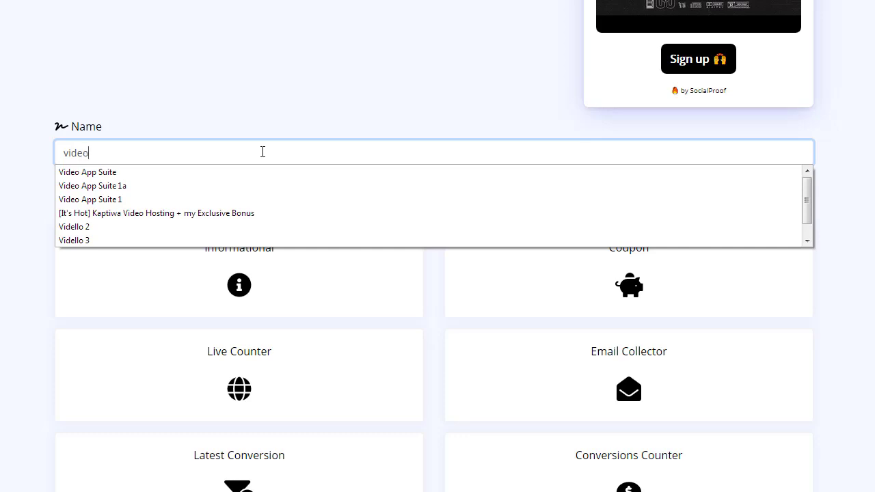
pyautogui.click(246, 107)
pyautogui.scroll(-10, 421, 209)
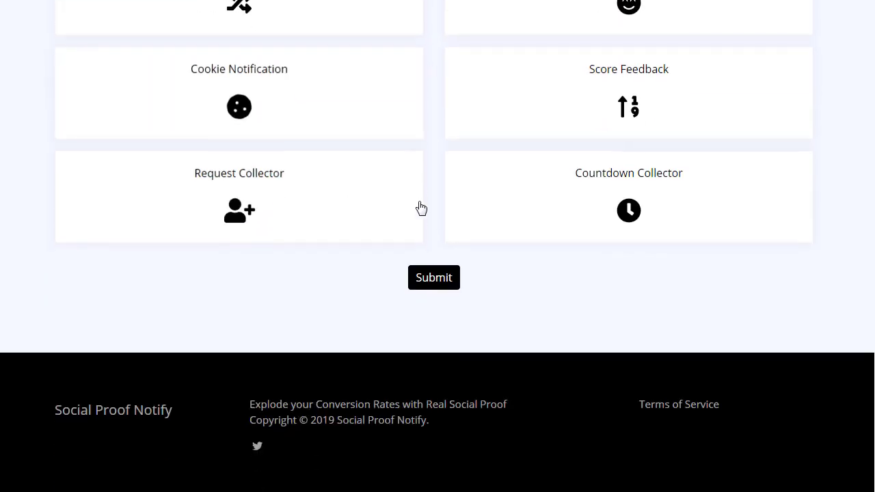
pyautogui.click(443, 285)
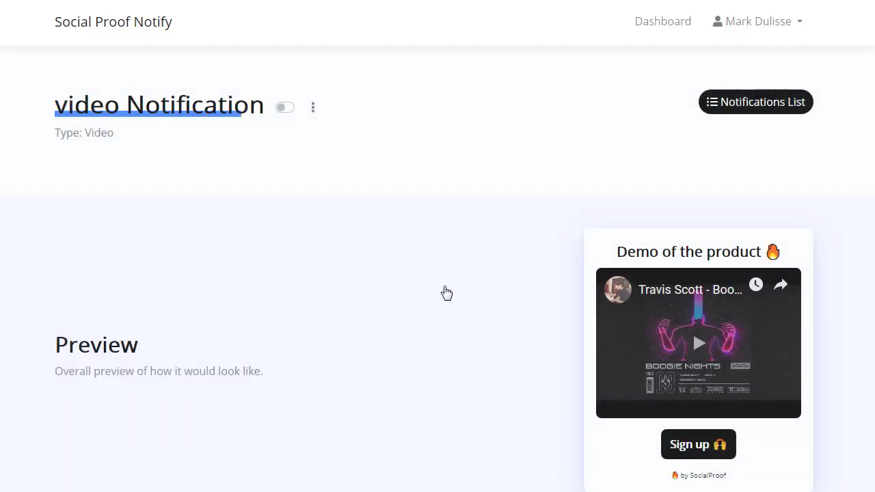
# Step: Try the video notification's status on and back off, and check which management options it offers
pyautogui.click(287, 109)
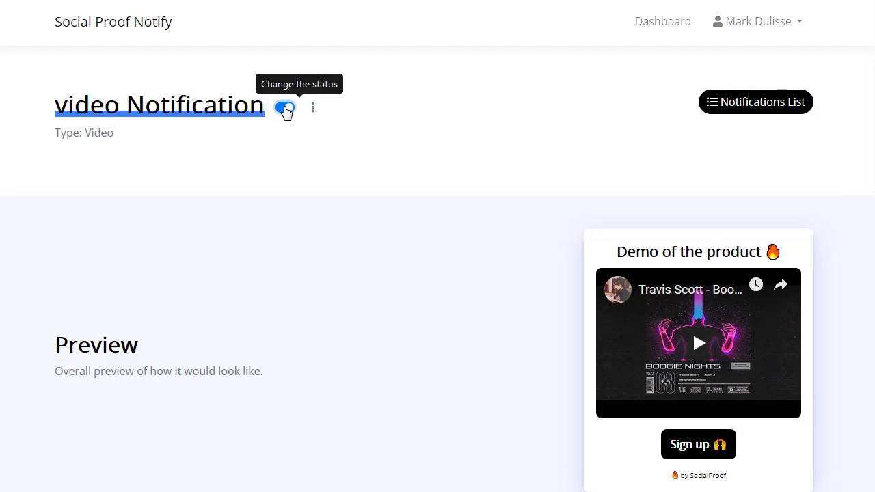
pyautogui.click(287, 110)
pyautogui.click(313, 109)
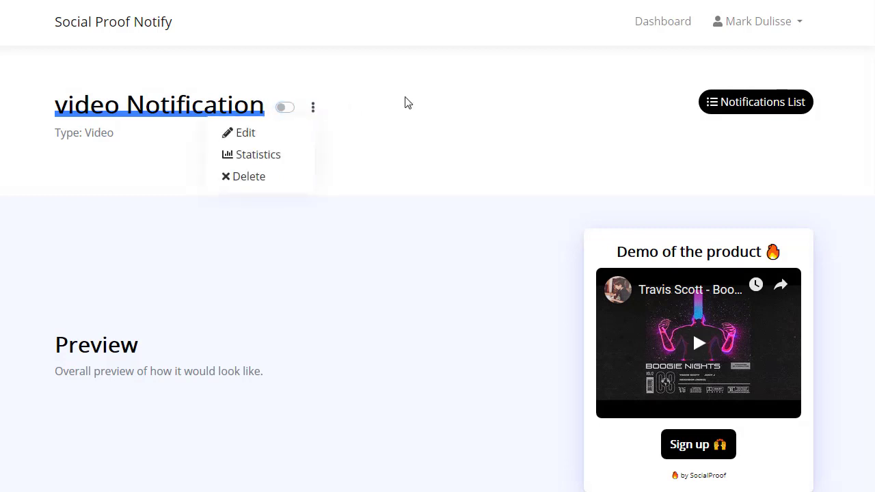
pyautogui.click(406, 102)
# Step: Examine the video notification's preview and its basic settings for title message, YouTube embed URL, button URL and button text
pyautogui.scroll(-4, 422, 105)
pyautogui.scroll(1, 513, 116)
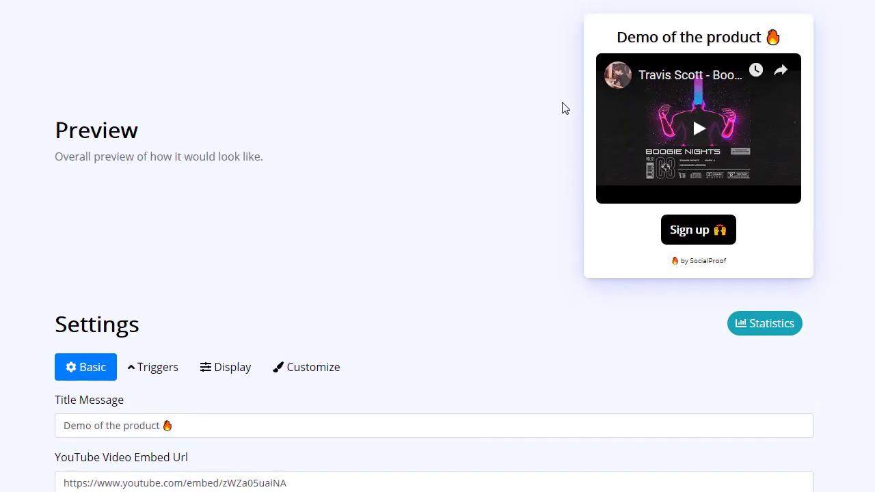
pyautogui.scroll(-2, 350, 182)
pyautogui.scroll(-3, 308, 190)
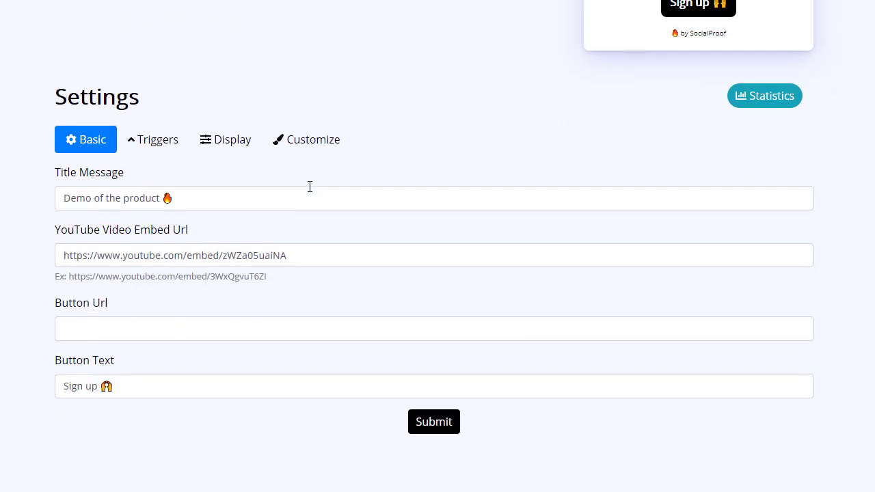
pyautogui.moveTo(288, 209); pyautogui.dragTo(42, 214)
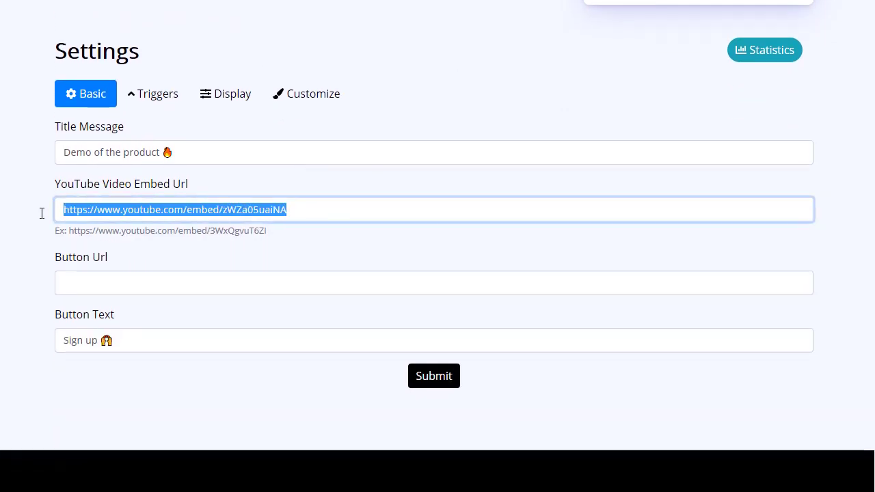
pyautogui.click(26, 233)
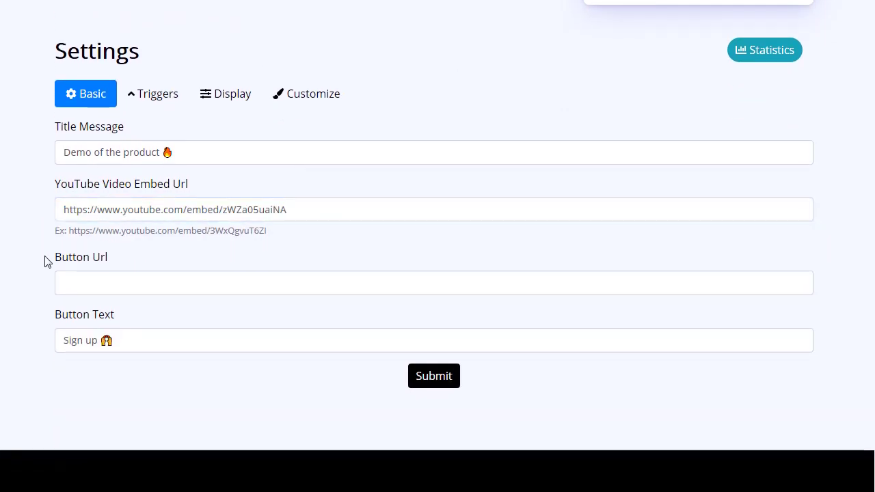
pyautogui.click(108, 287)
# Step: Look through the video notification's trigger, display and color customization settings, and return to the basic ones
pyautogui.click(151, 95)
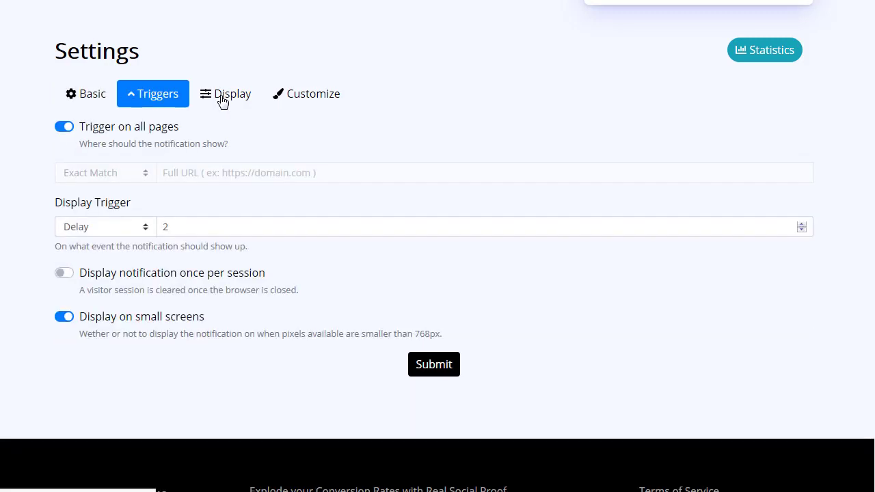
pyautogui.click(222, 94)
pyautogui.click(302, 95)
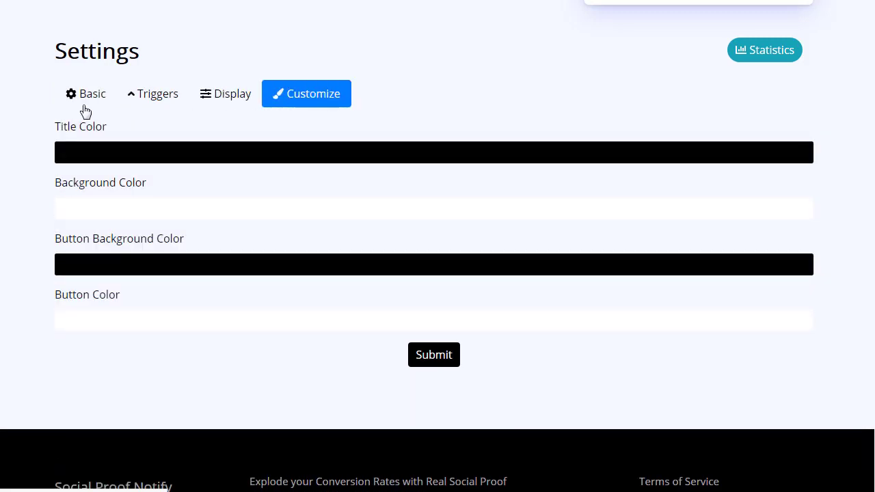
pyautogui.click(82, 101)
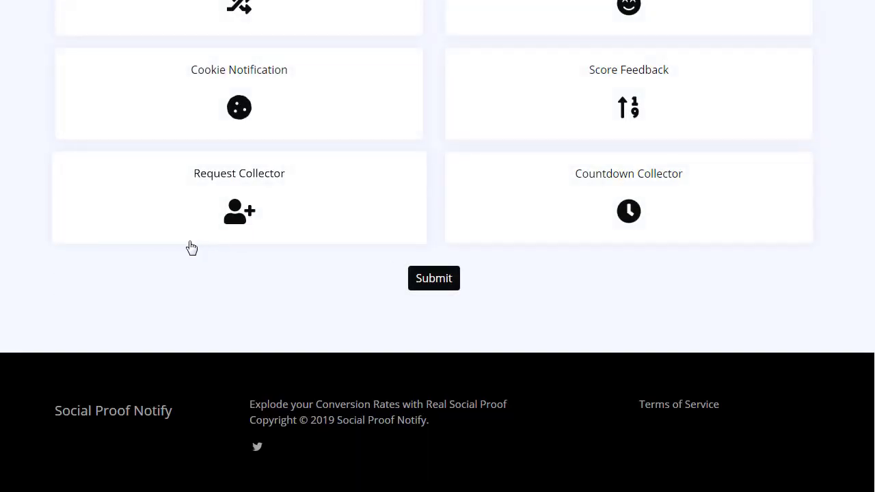
# Step: Look over the notification types offered for a new notification in the Coupon campaign
pyautogui.scroll(6, 192, 248)
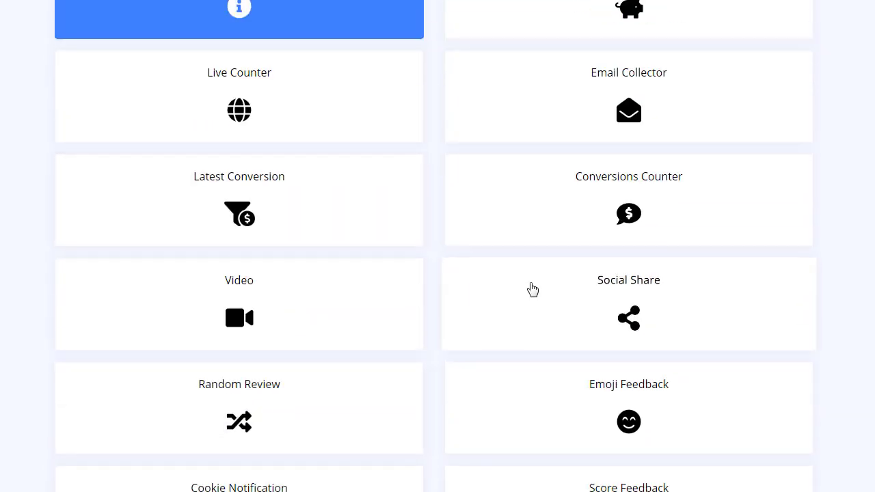
pyautogui.scroll(-2, 531, 289)
pyautogui.scroll(9, 532, 290)
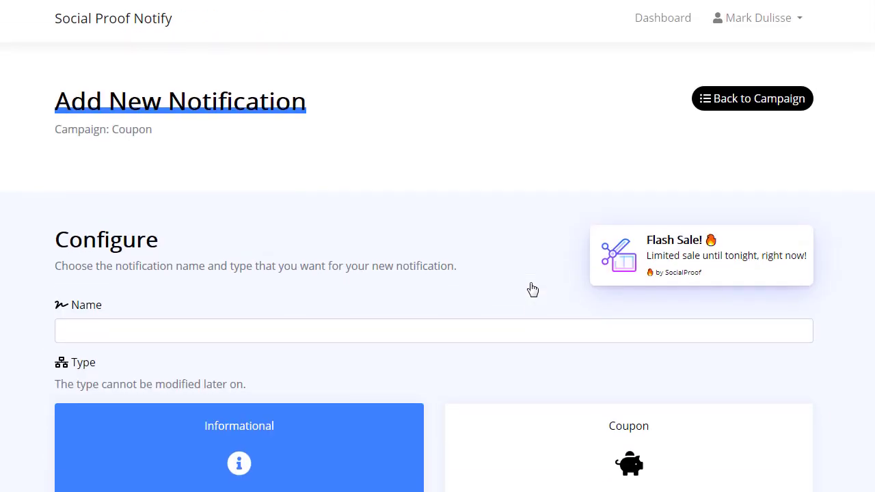